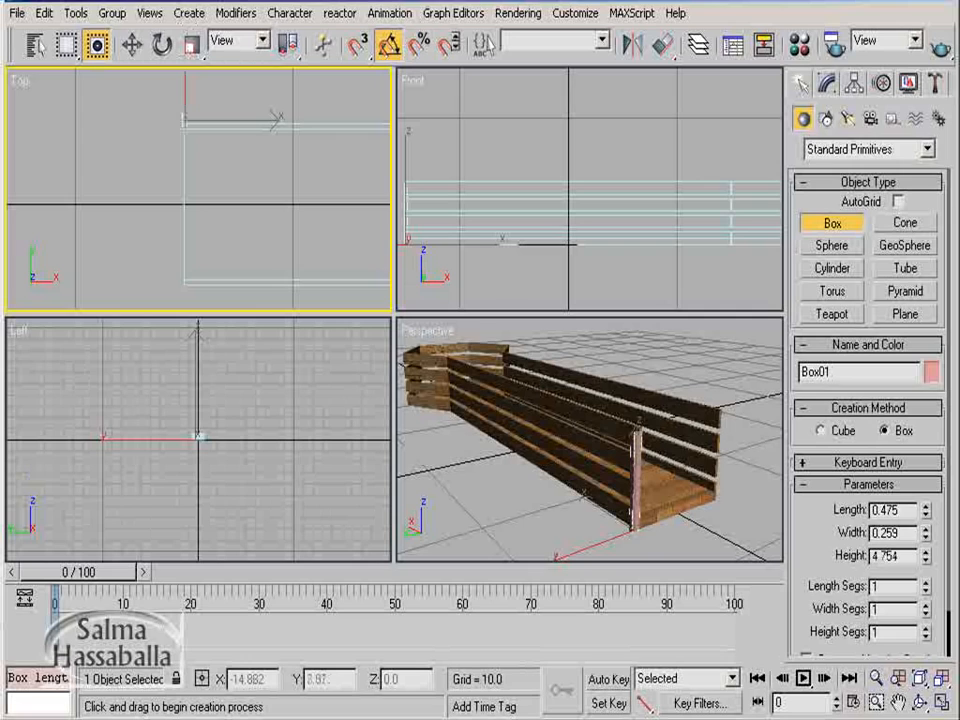
Set the new post box's length to 0.35, width to 0.35 and height to 14
double_click(893, 509)
type(".2")
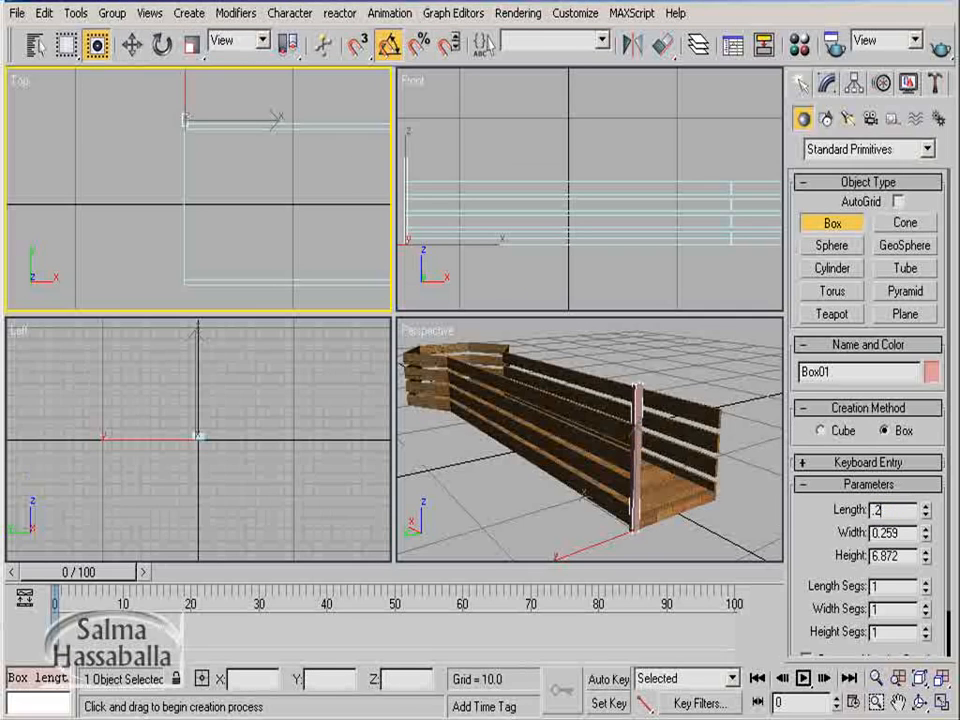
key("Return")
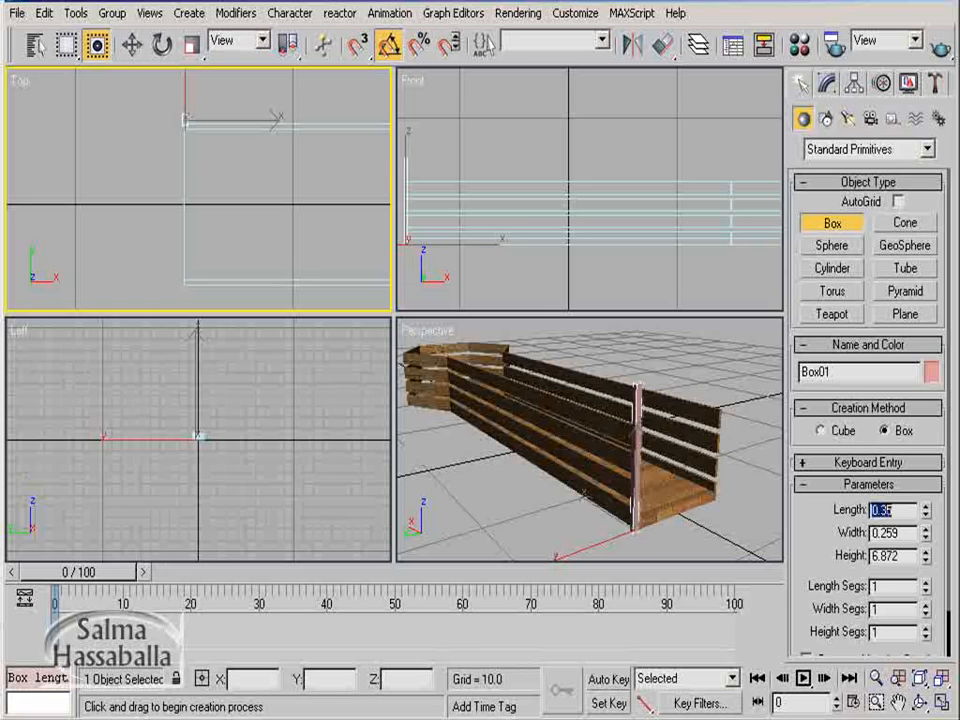
double_click(884, 532)
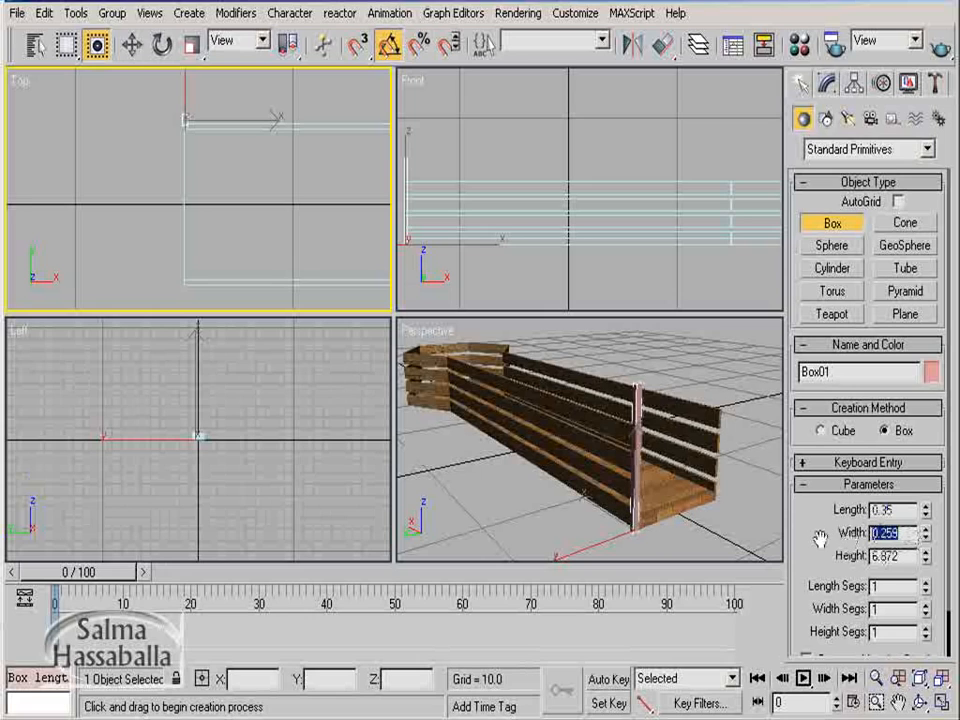
type(".35")
key("Return")
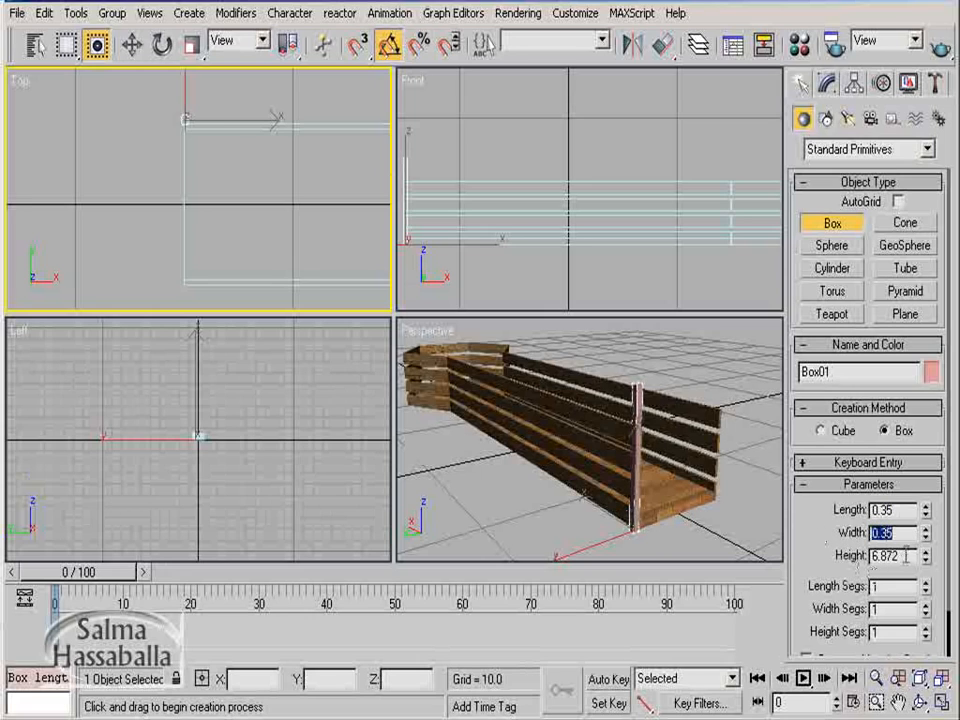
key("Tab")
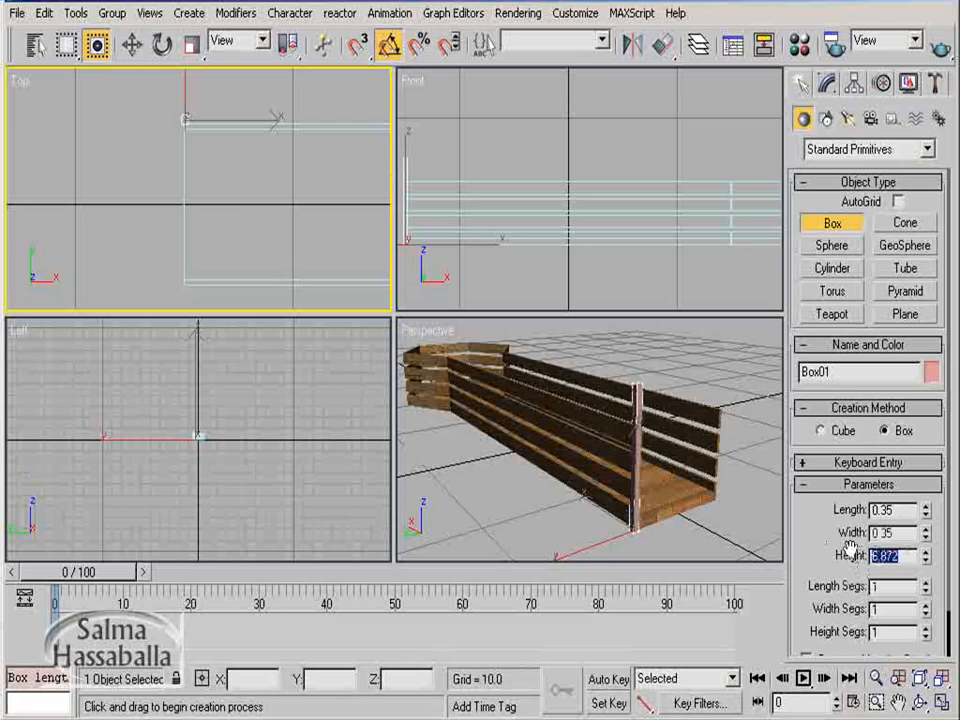
type("14")
key("Return")
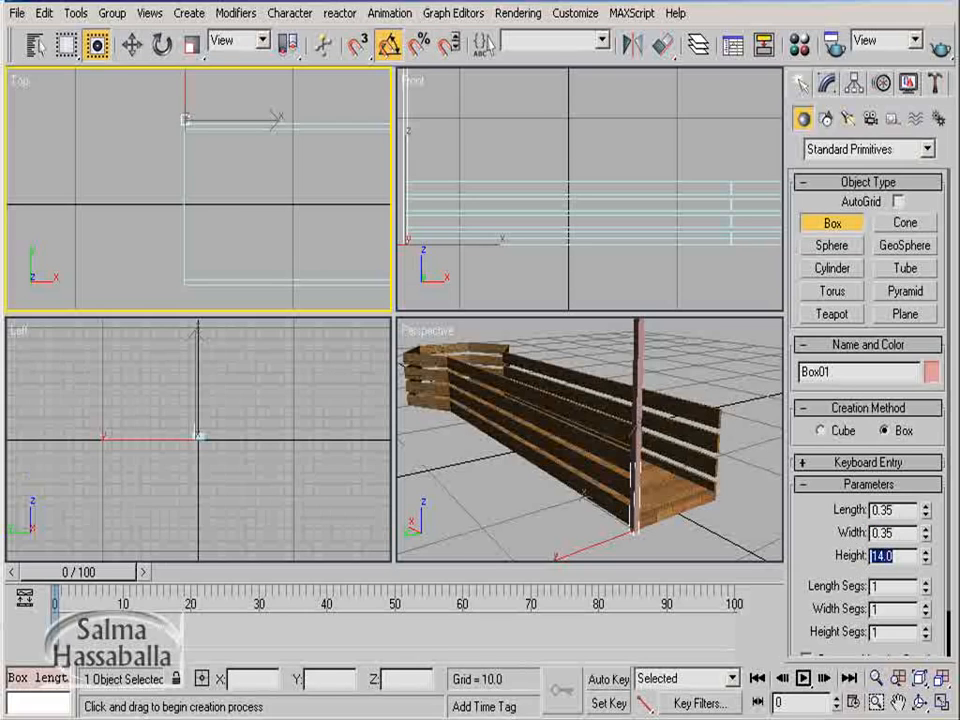
Turn on 3D snapping and disable Grid Points so that only Vertex snapping remains active
middle_click_drag(249, 146, 161, 157)
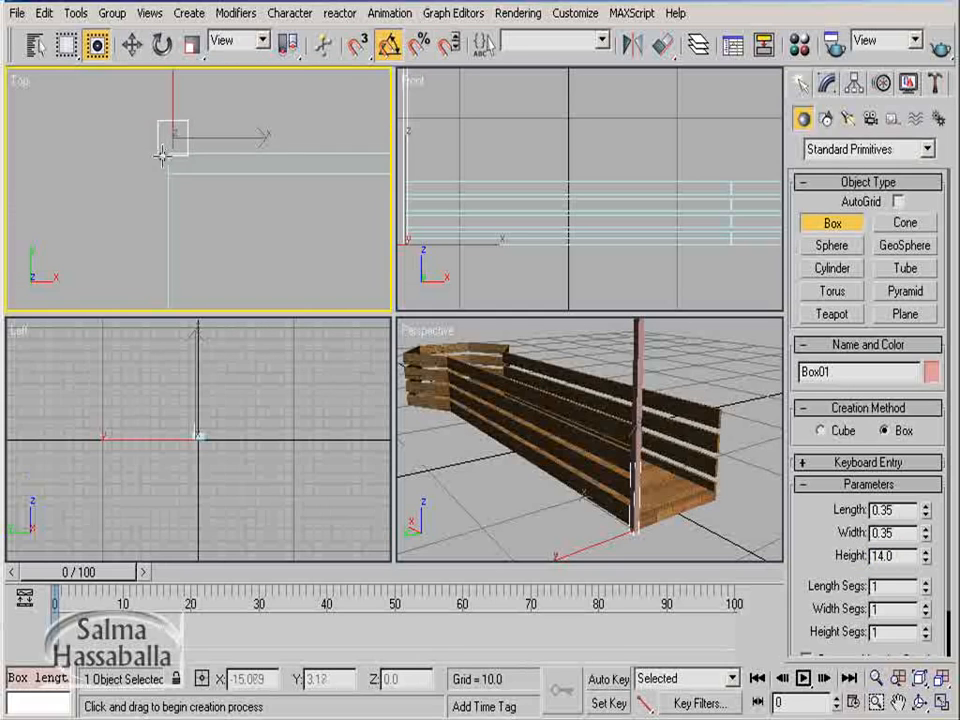
left_click(360, 48)
right_click(360, 48)
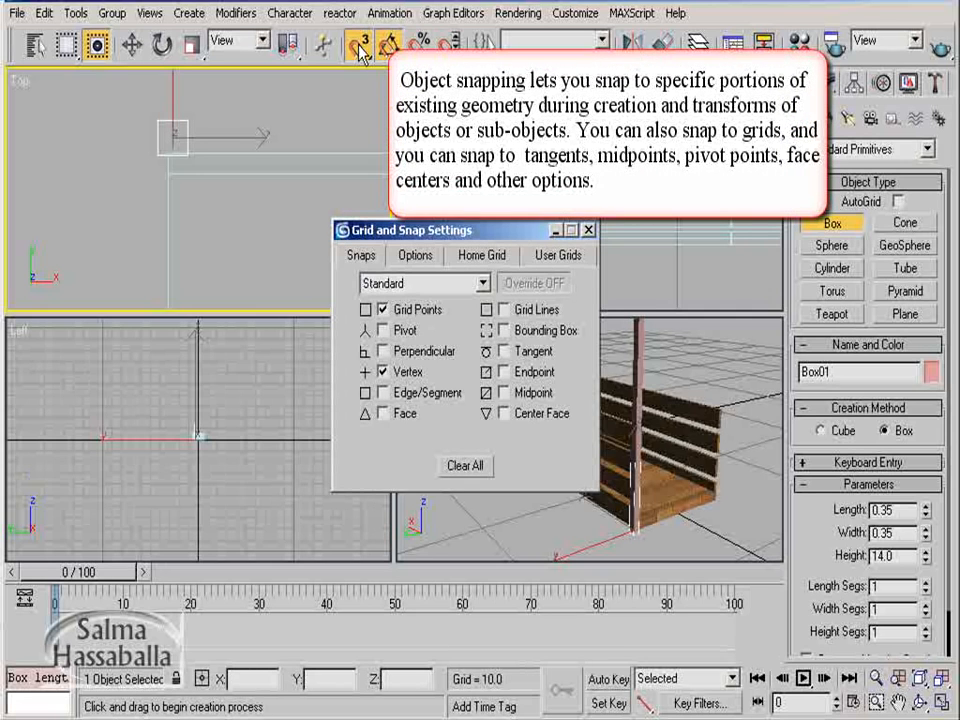
left_click(382, 310)
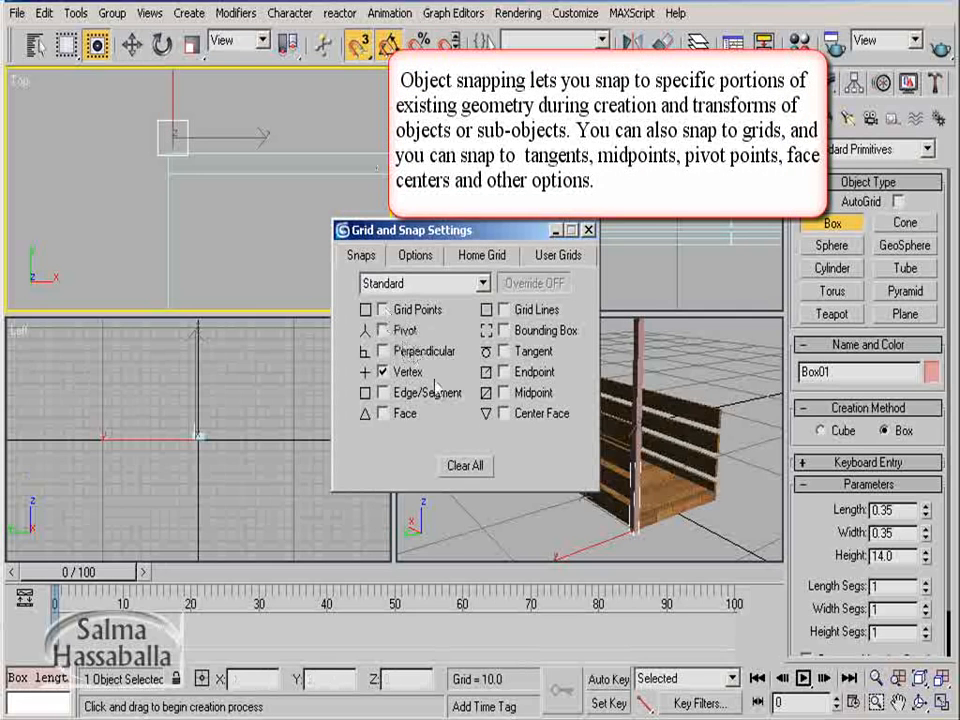
left_click(589, 229)
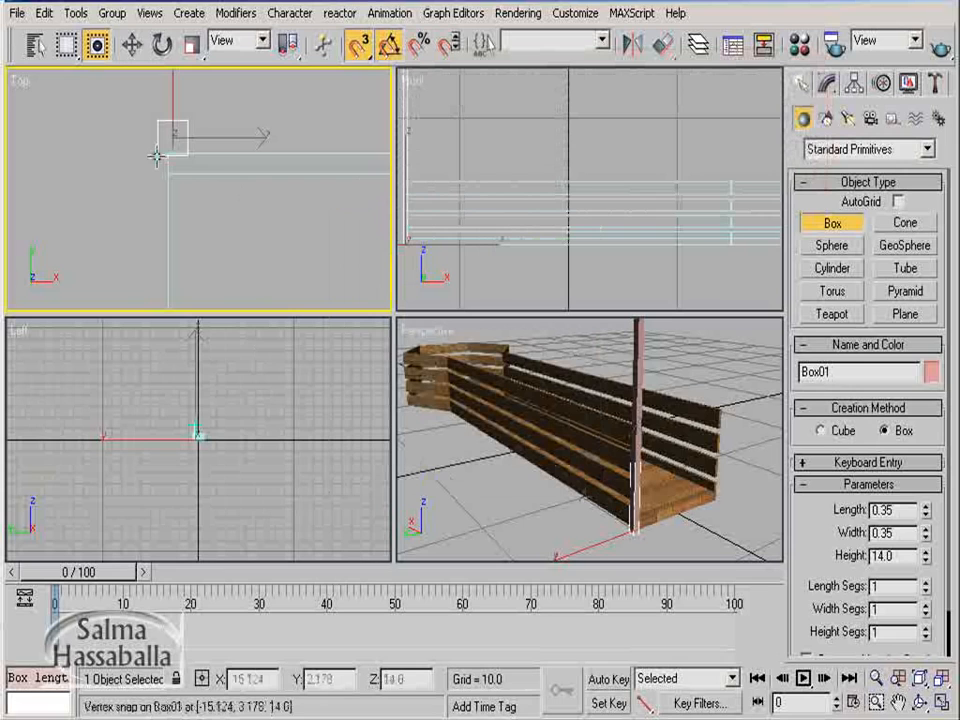
Move the post in the Top view, snapping its lower-left corner vertex to the outer end corner of the bridge railing
left_click(136, 50)
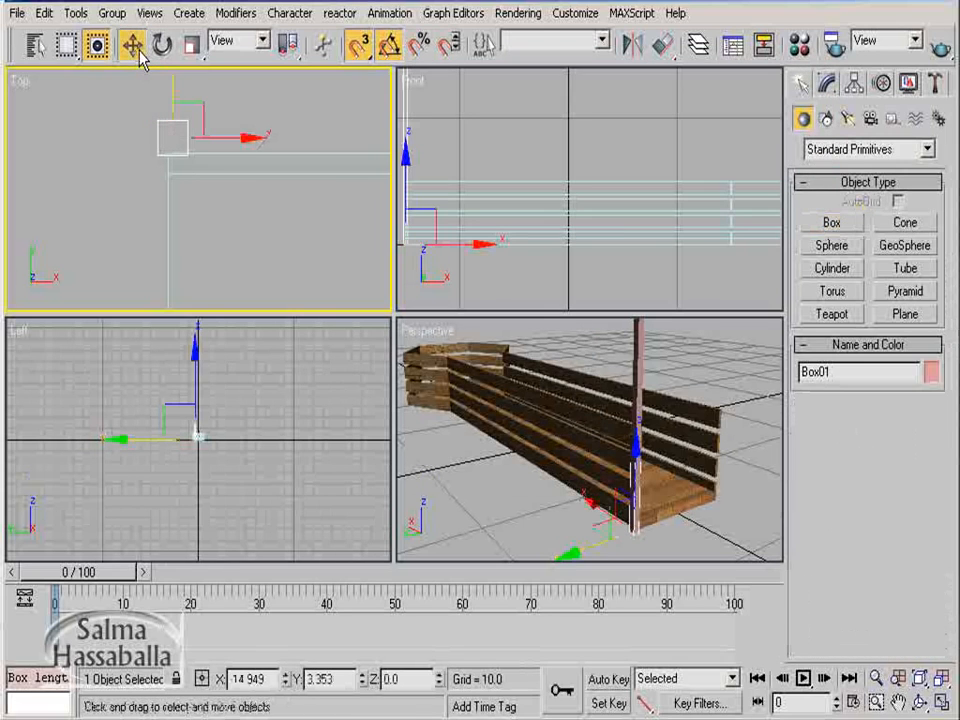
left_click(157, 167)
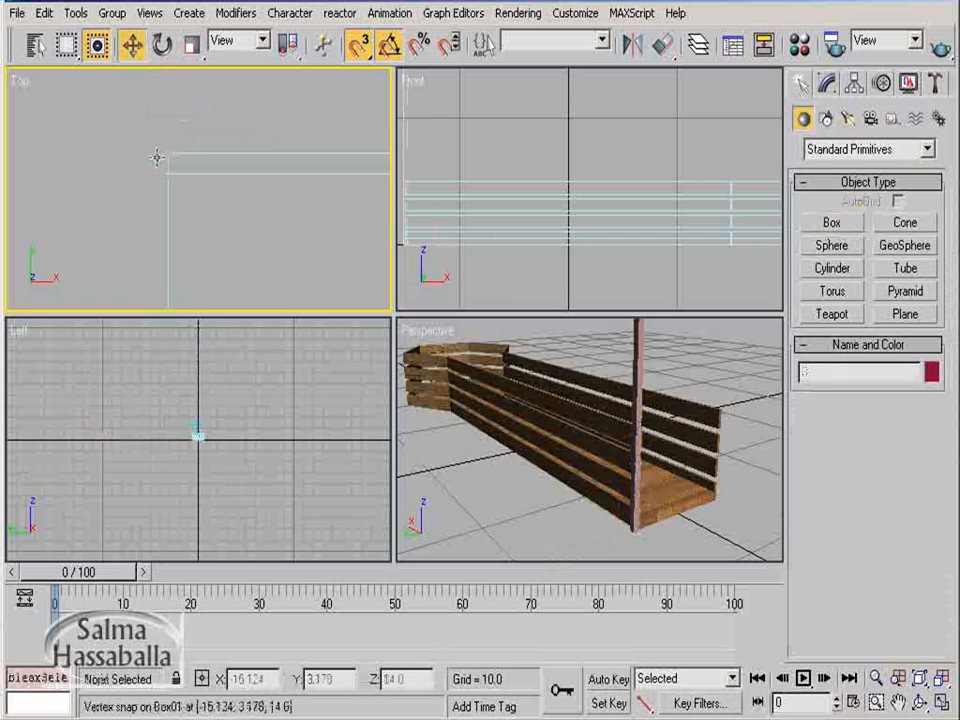
left_click_drag(156, 156, 169, 150)
right_click(571, 392)
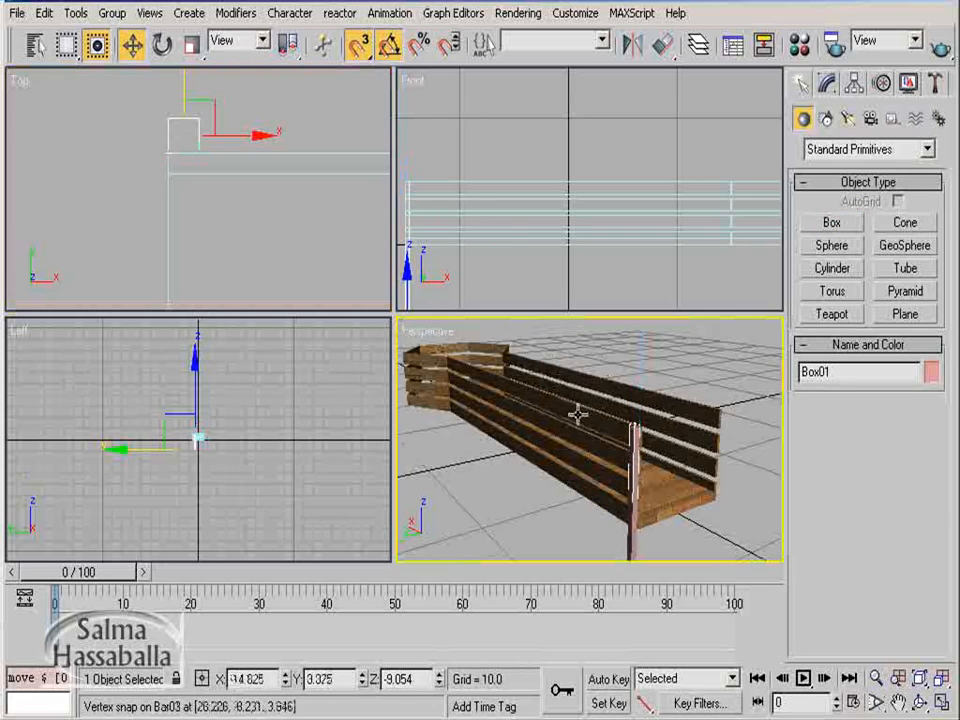
left_click(920, 705)
left_click_drag(610, 450, 568, 403)
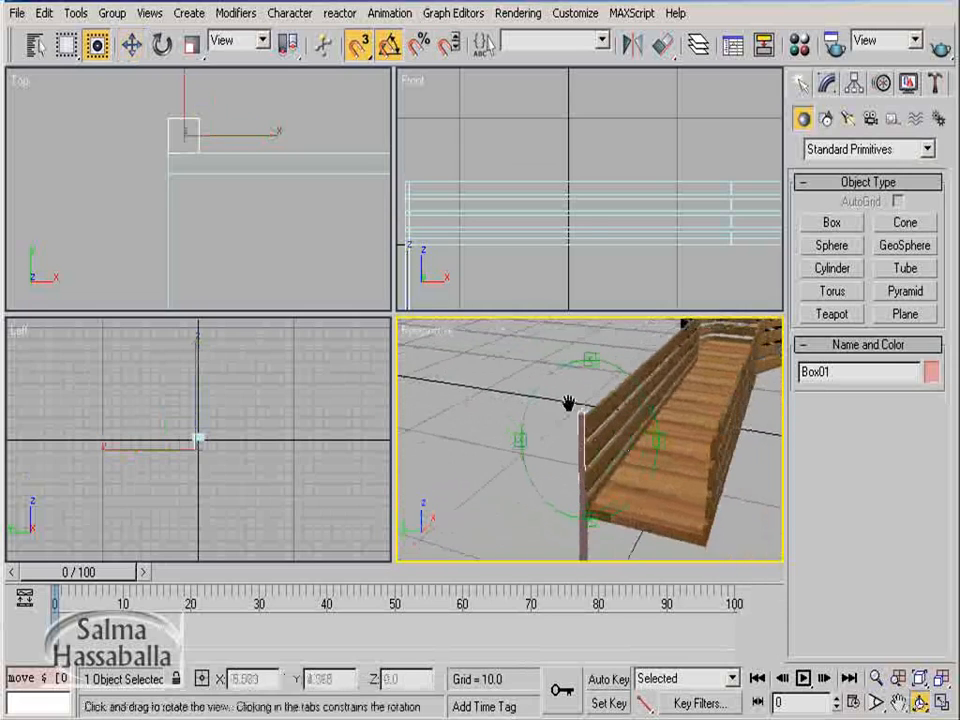
Rename the post Column and apply the Wood_Old material to it
right_click(218, 216)
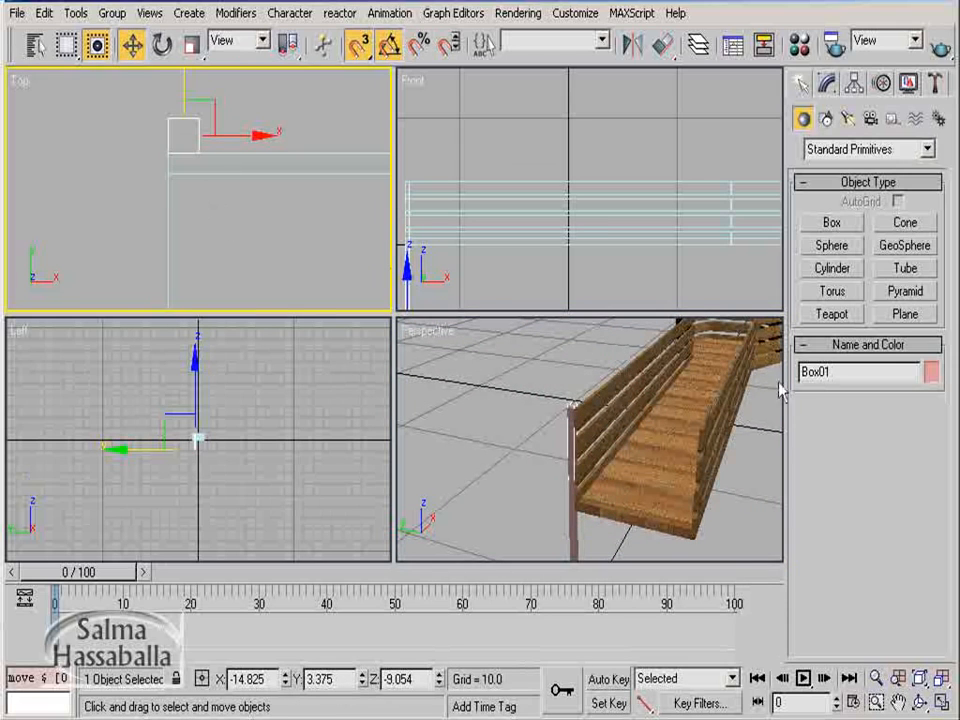
left_click_drag(841, 371, 741, 373)
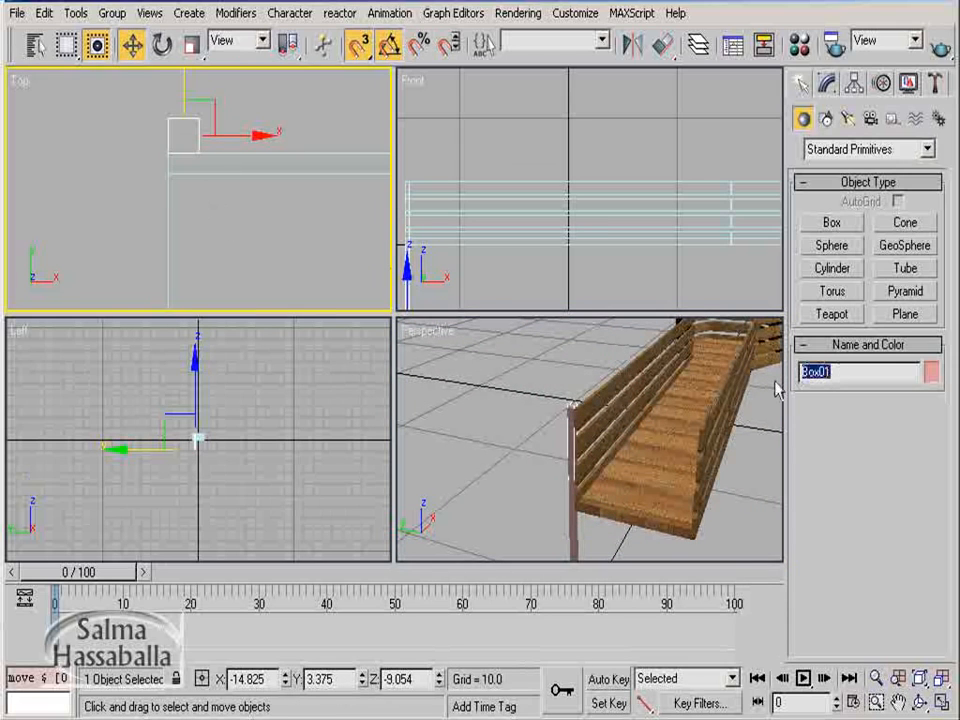
type("Column")
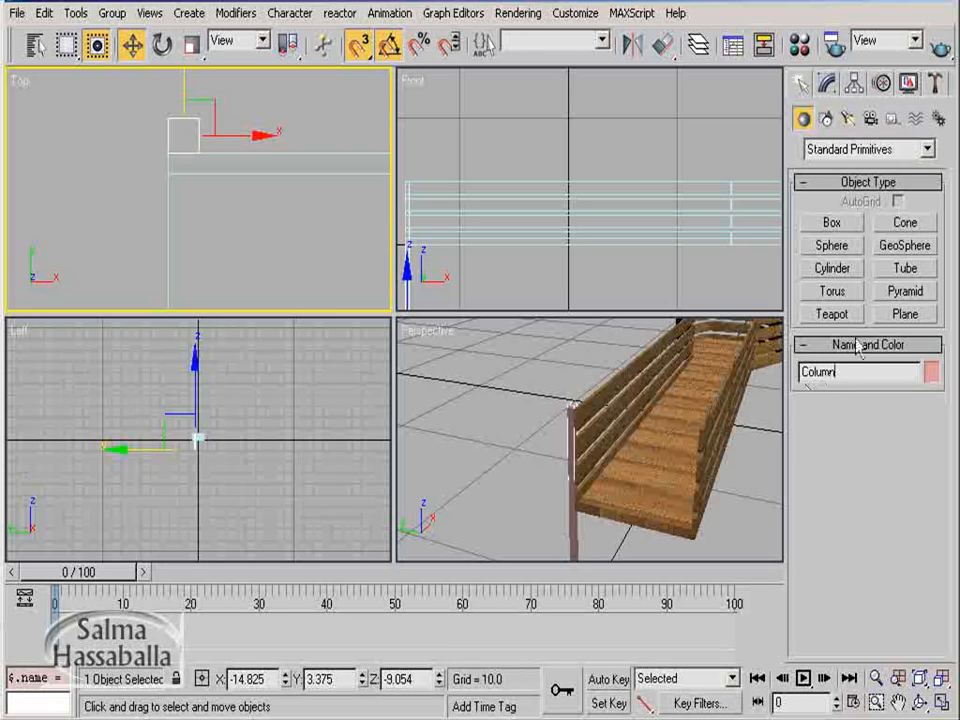
type("m")
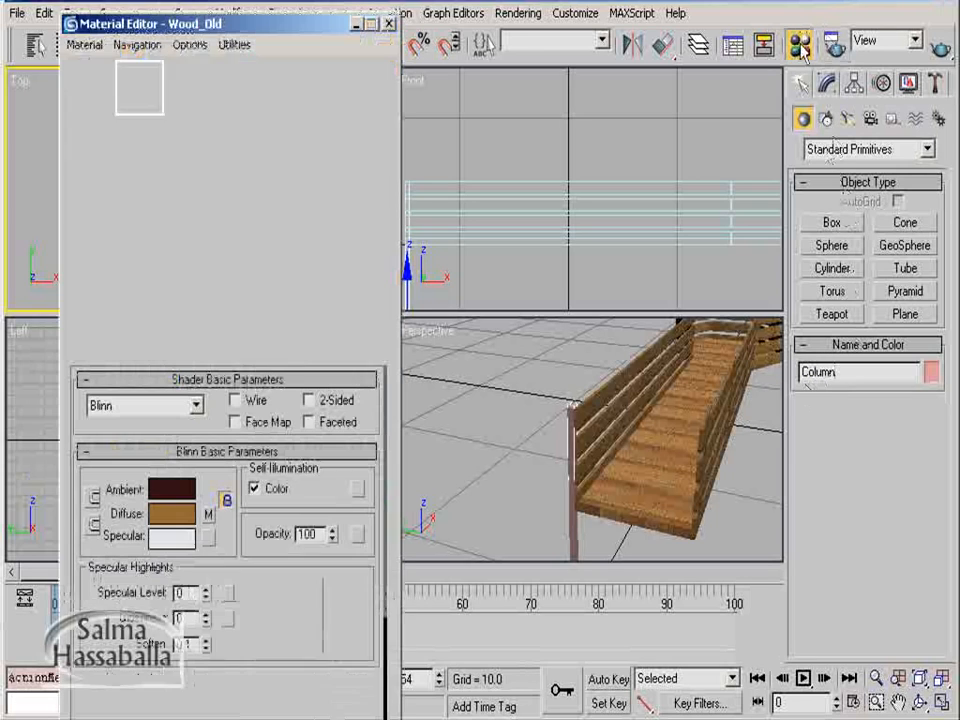
left_click(140, 85)
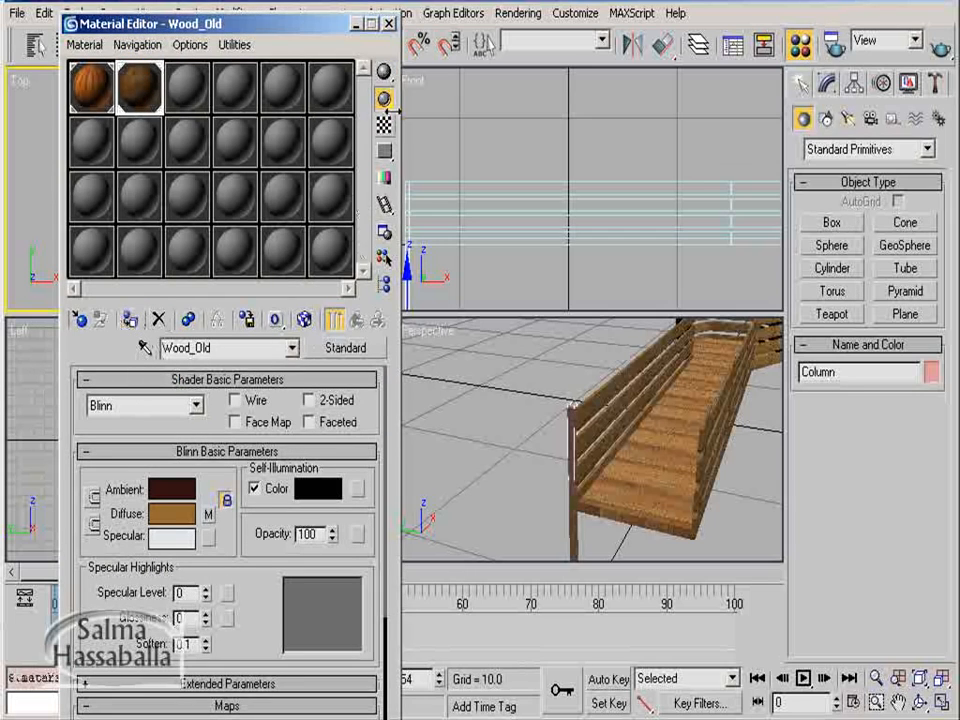
left_click(389, 23)
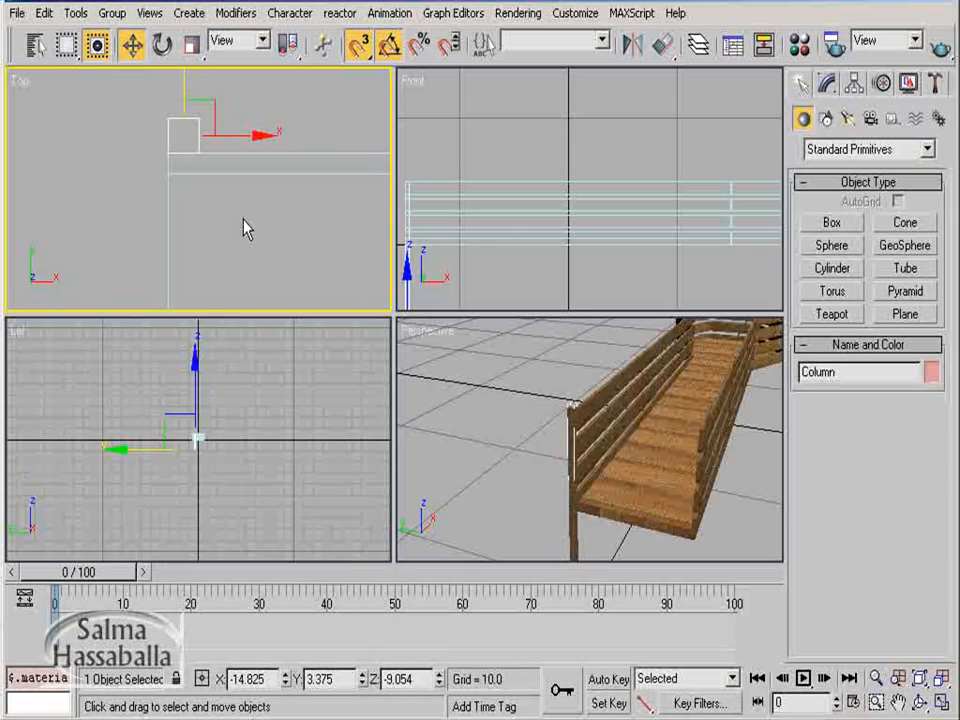
Clone the column as one instance named Column01, vertex-snapped to the opposite railing's end corner in the Top view
middle_click_drag(242, 229, 231, 191)
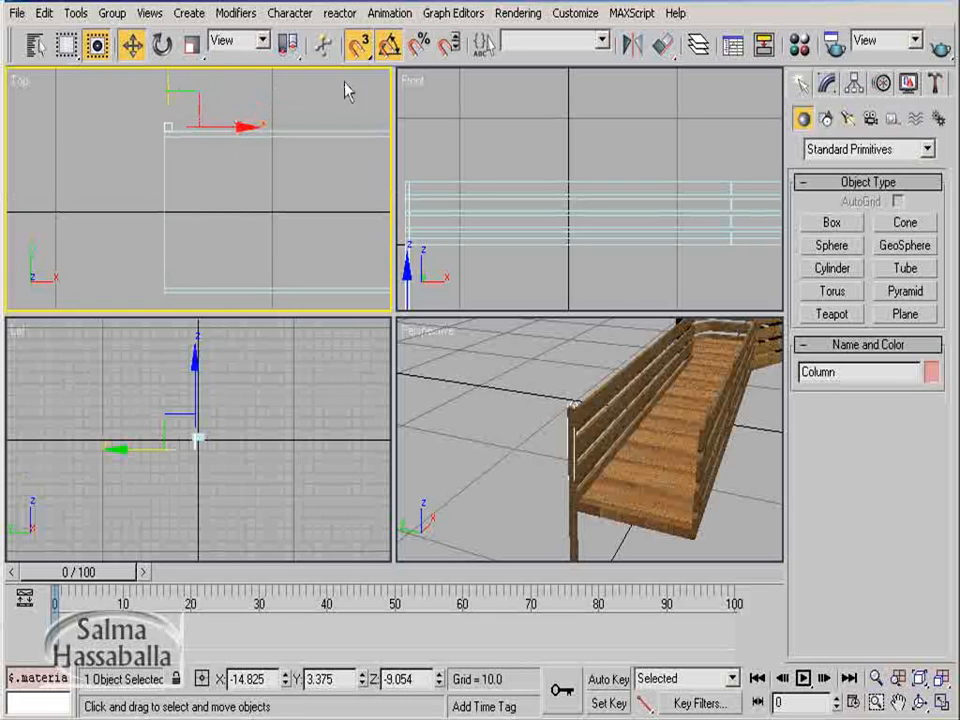
left_click(358, 44)
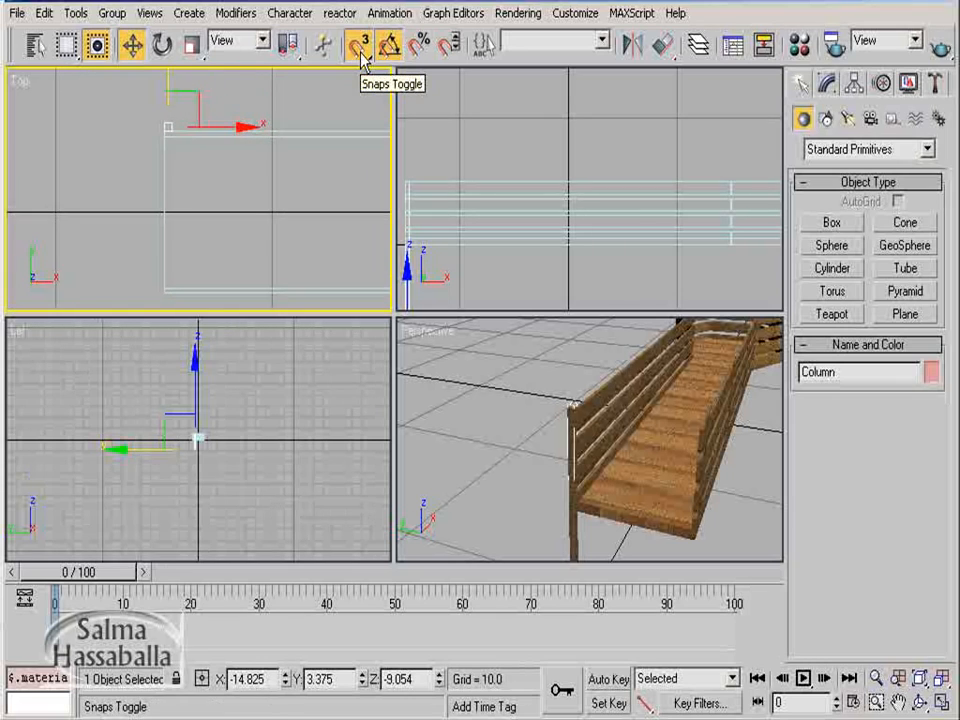
left_click(136, 50)
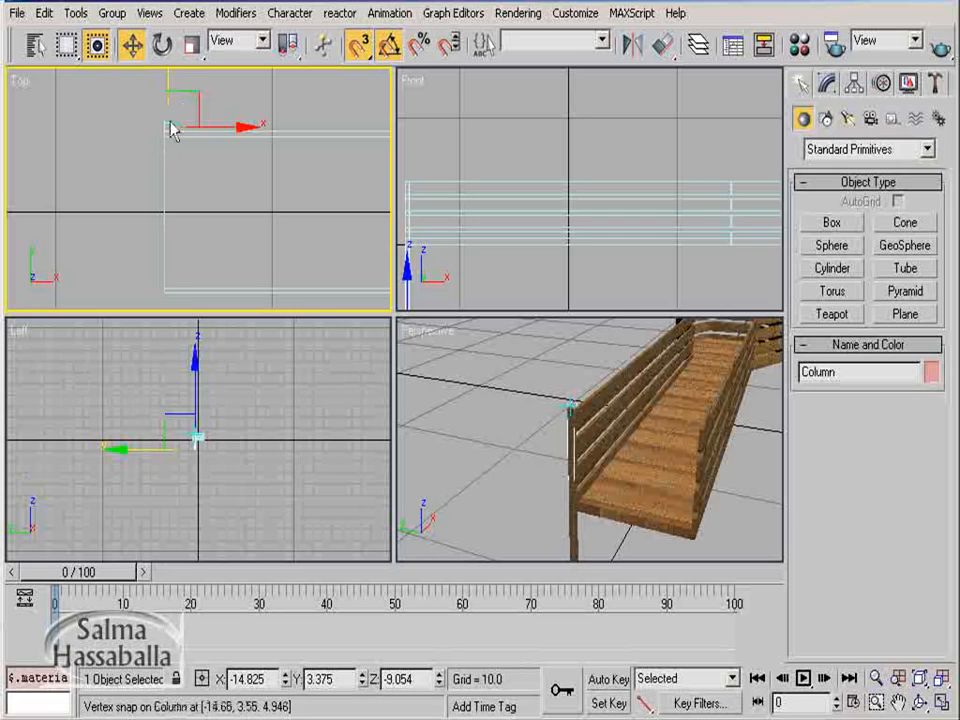
mouse_move(163, 124)
left_mouse_down("shift")
mouse_move(167, 231)
mouse_move(152, 317)
mouse_move(162, 308)
mouse_move(166, 318)
left_mouse_up("shift")
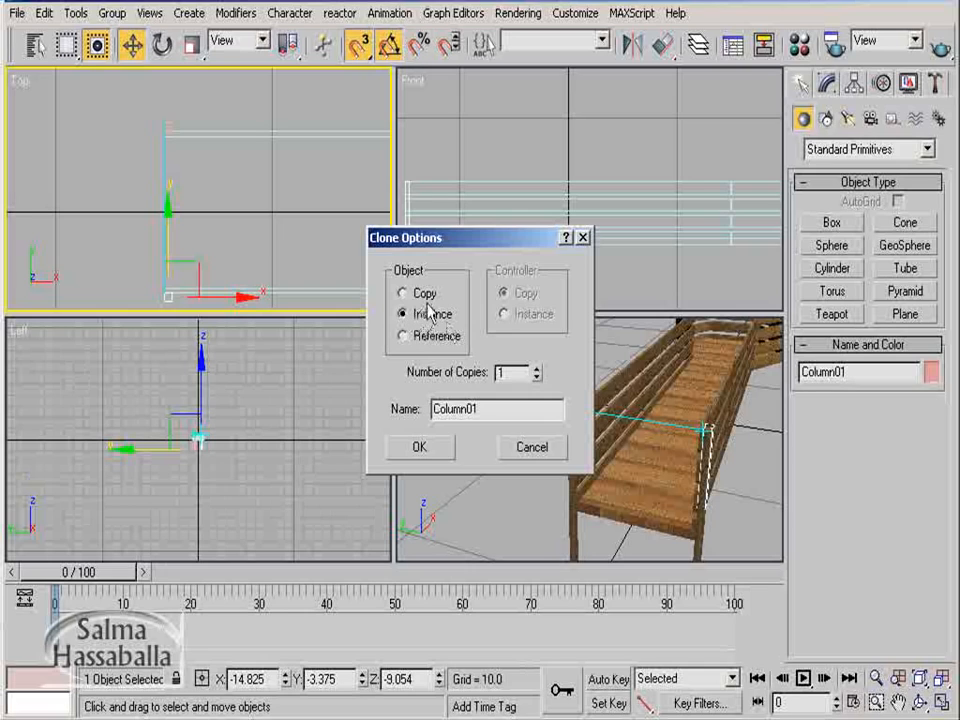
left_click(420, 448)
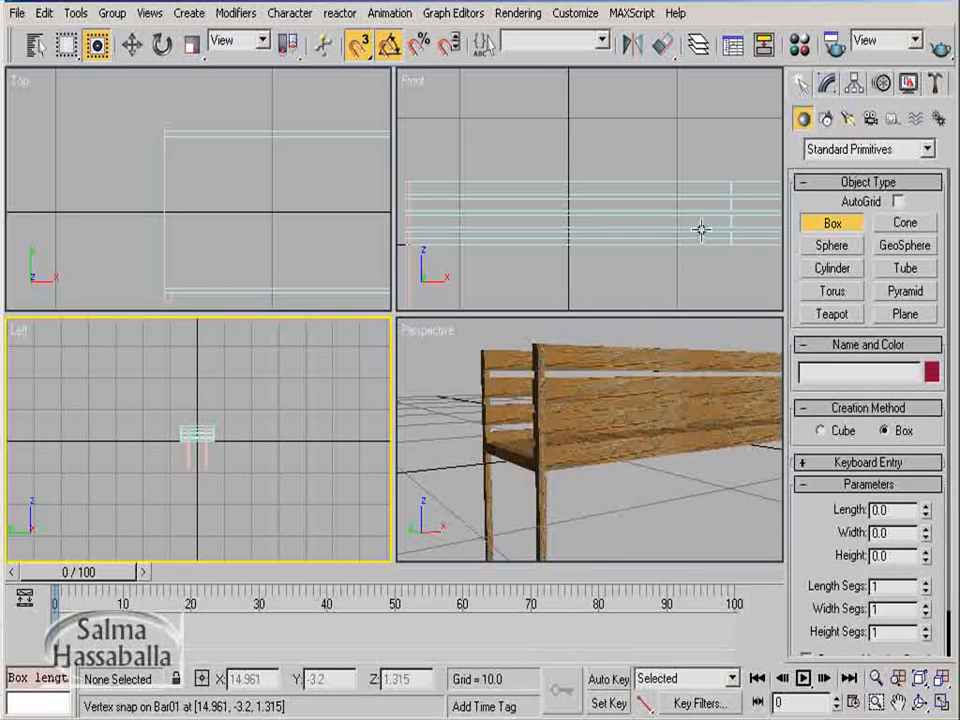
With snapping off, create a box in the Left view just below the deck between the columns, about 1.1 by 8.4 and 0.5 high
left_click(365, 50)
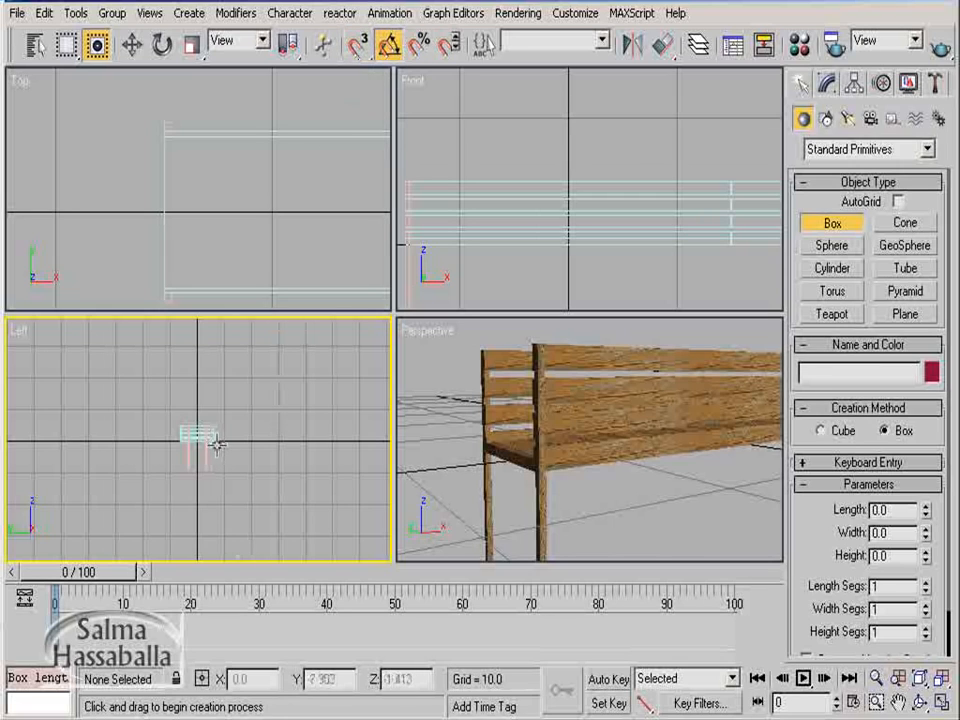
middle_click_drag(210, 450, 217, 446)
scroll(215, 455, "up", 6)
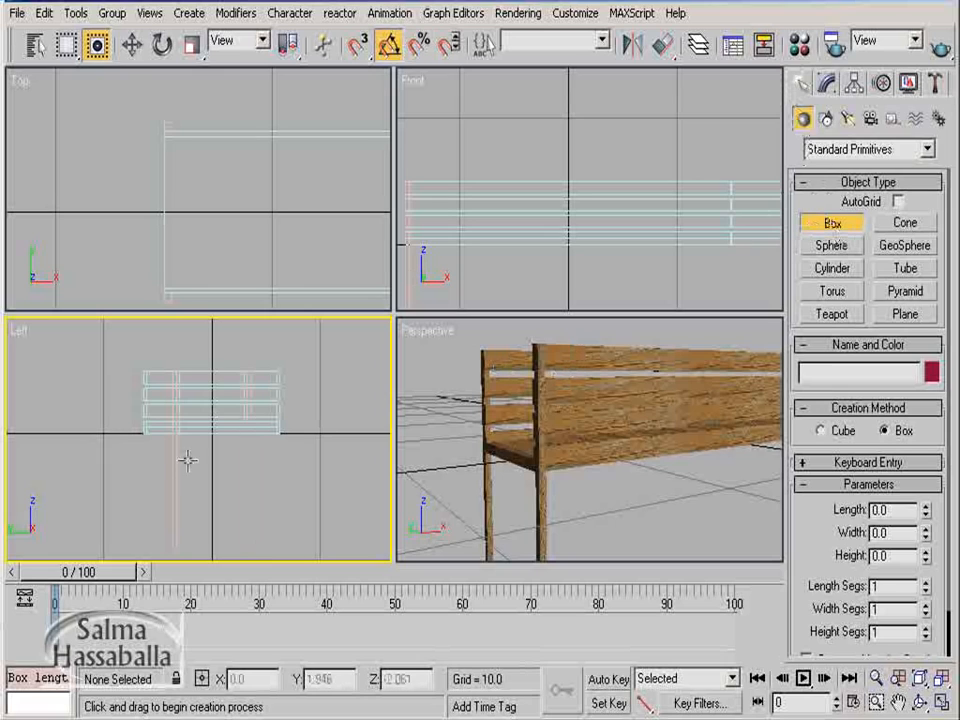
left_click_drag(170, 433, 257, 452)
left_click(253, 442)
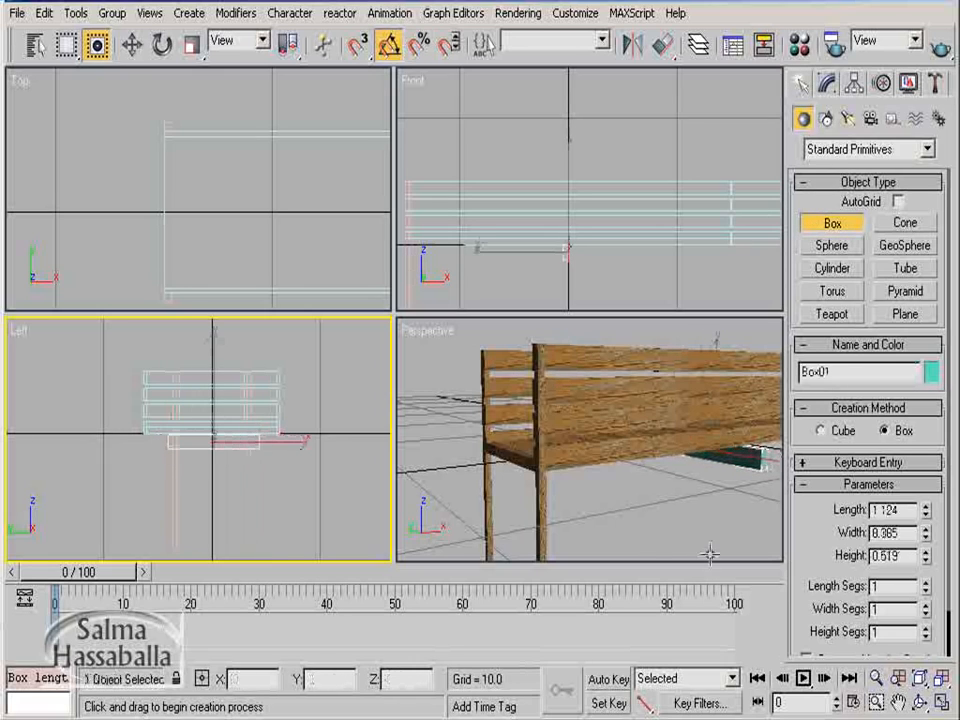
Set the crossbeam box's length to 0.35, width to 7 and height to 0.35
left_click_drag(908, 511, 825, 515)
key("BackSpace")
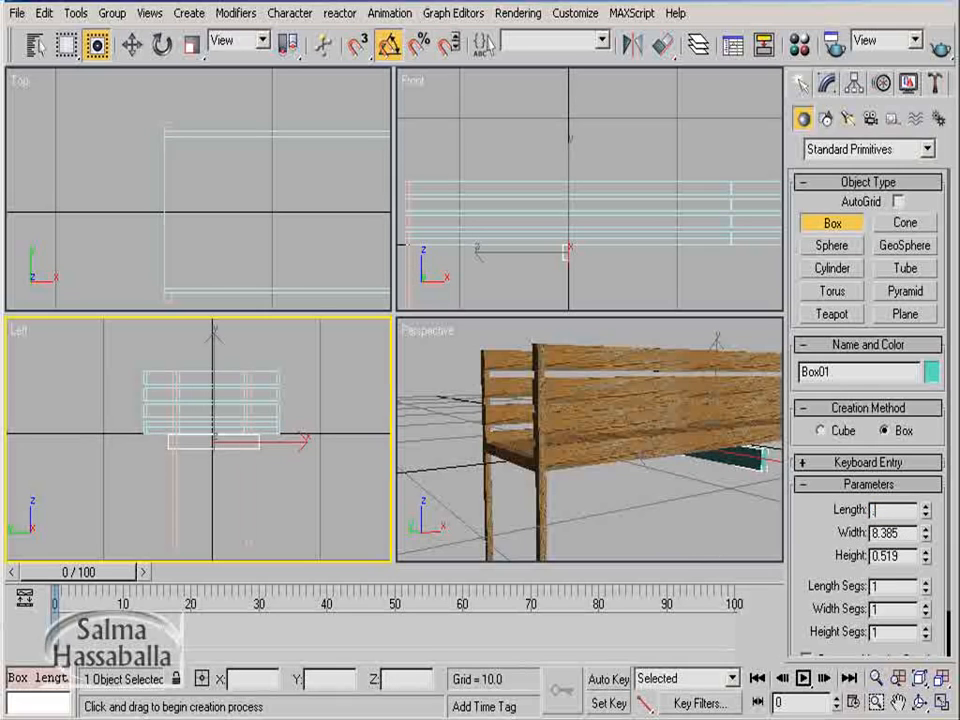
type(".35")
left_click_drag(908, 533, 830, 538)
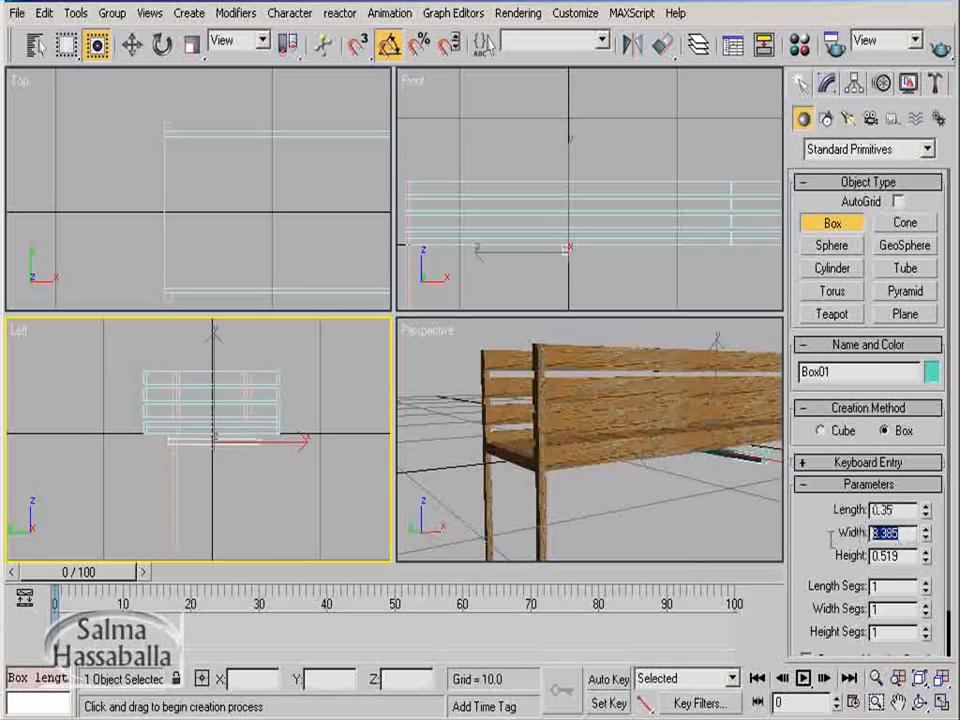
type("7")
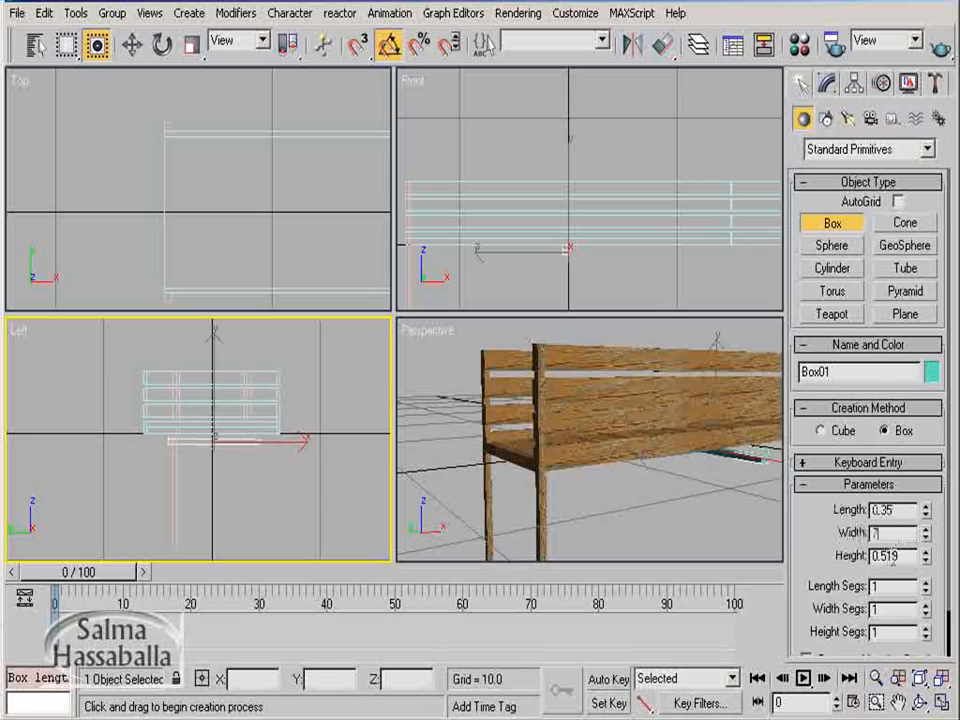
type(".0")
key("Tab")
key("BackSpace")
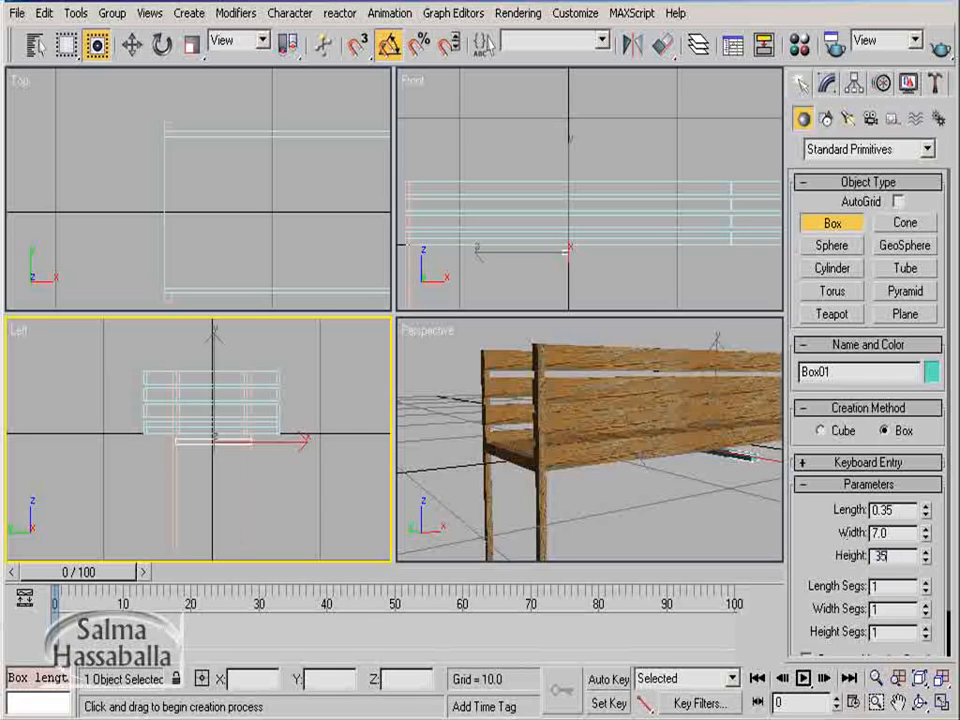
key("Return")
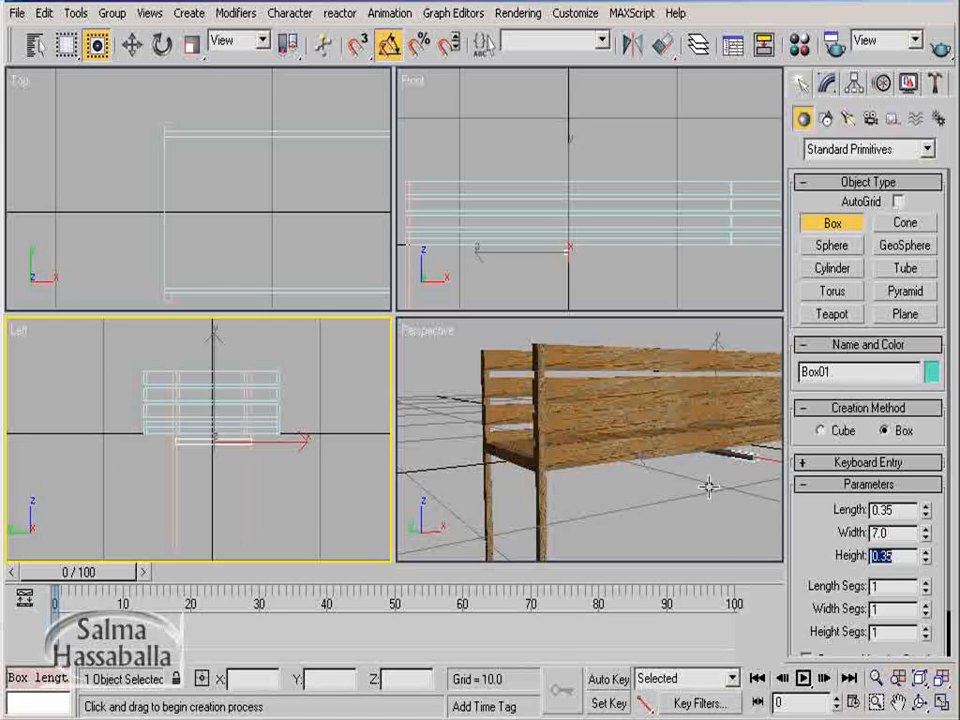
Center the crossbeam between the columns by resetting its Y position to 0
left_click(133, 47)
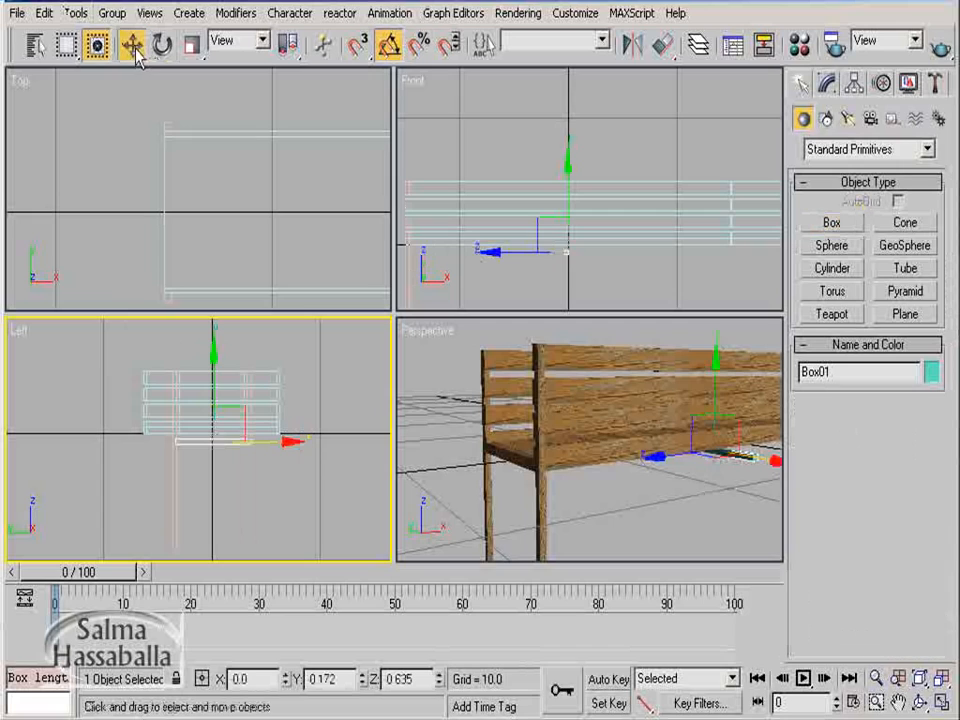
right_click(362, 681)
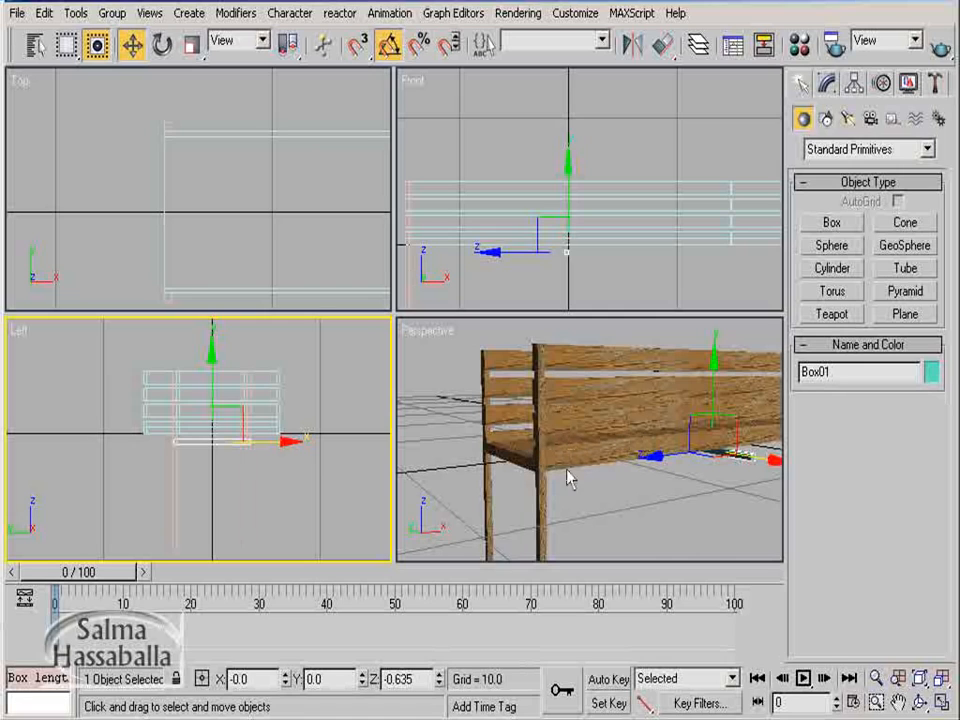
Align the crossbeam to the bridge's Bar object in X and Z position, current object Maximum to target object Minimum
right_click(625, 521)
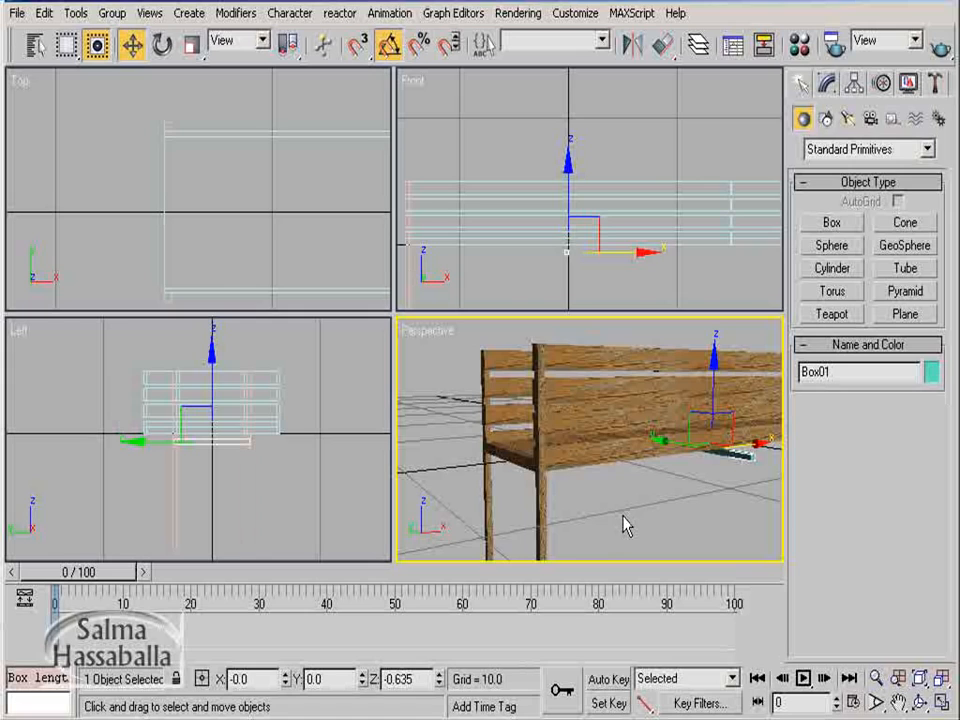
left_click(661, 45)
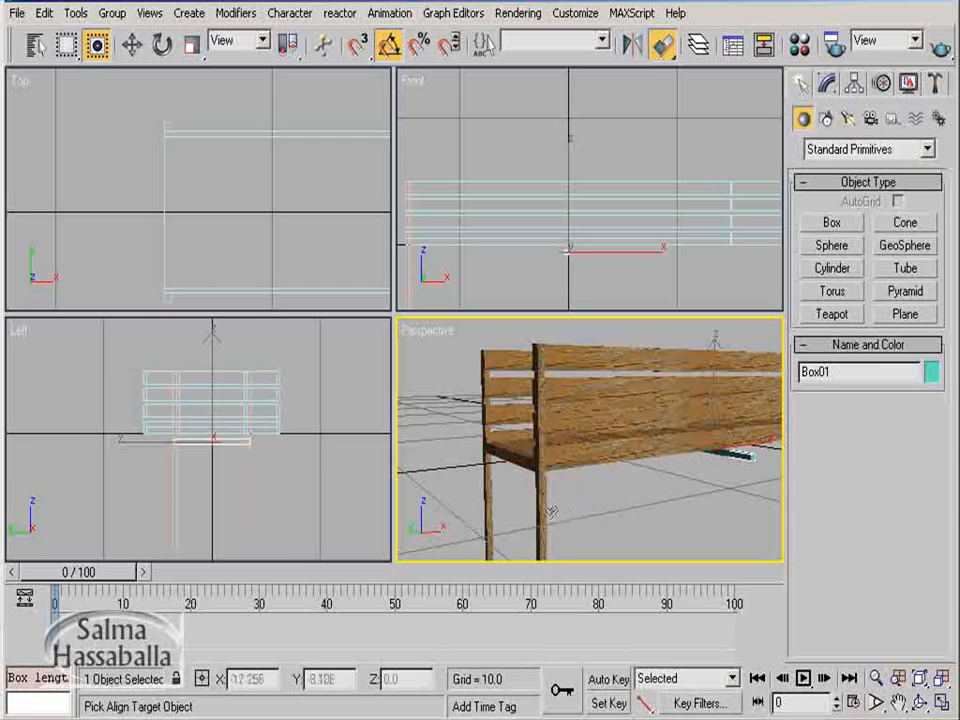
left_click(557, 460)
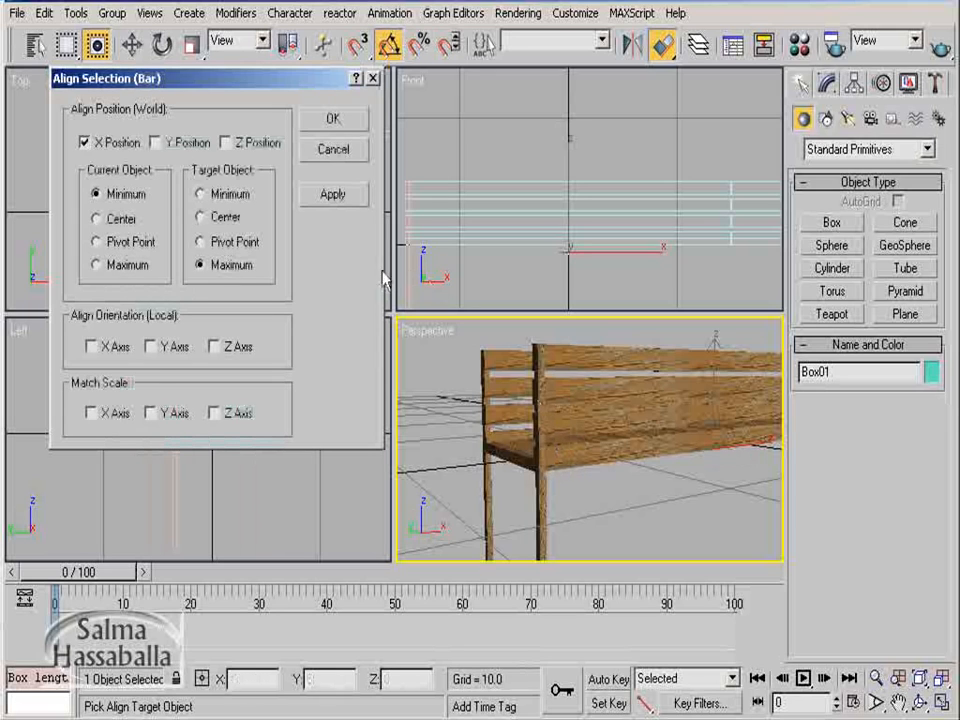
left_click(156, 143)
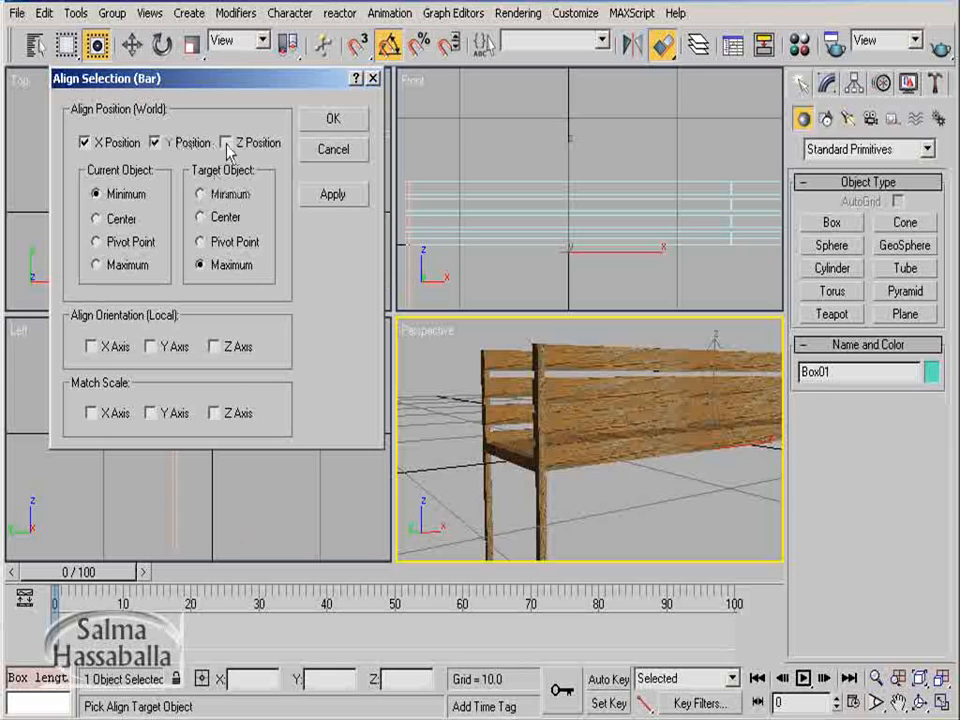
left_click(156, 143)
left_click(226, 143)
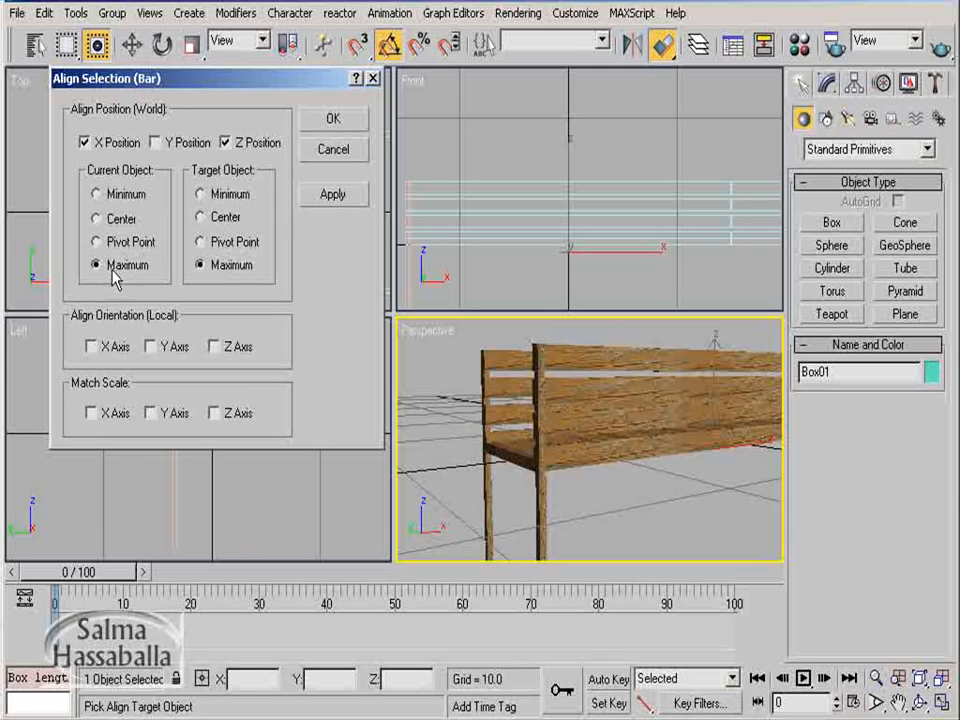
left_click(201, 195)
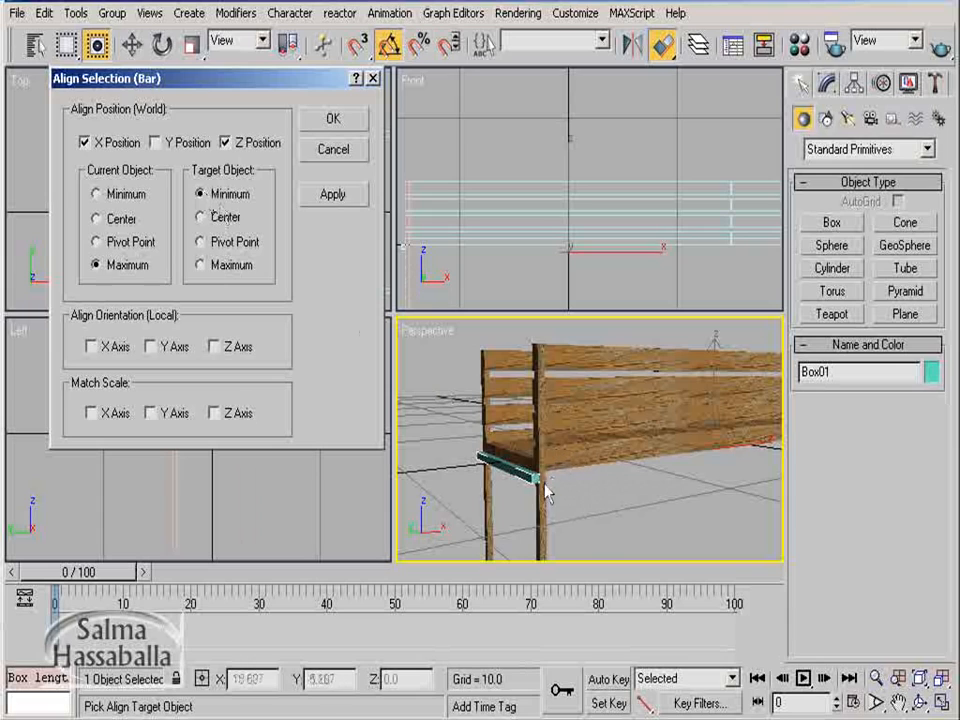
left_click(334, 120)
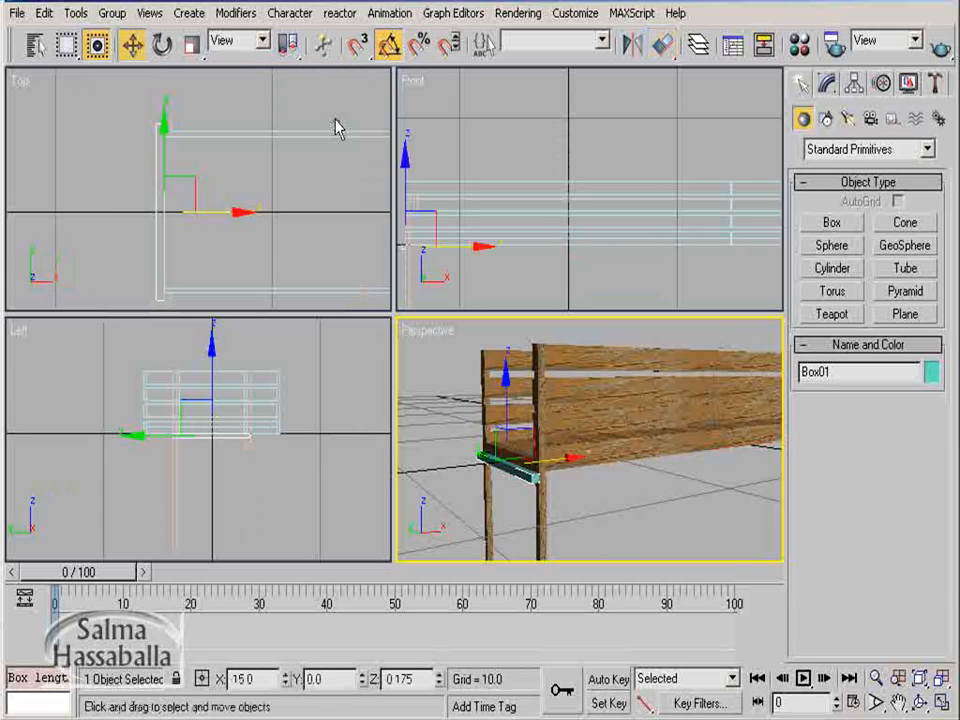
Rename the aligned crossbeam as Support_Horizontal
left_click(921, 704)
left_click_drag(690, 540, 566, 470)
left_click_drag(569, 470, 596, 465)
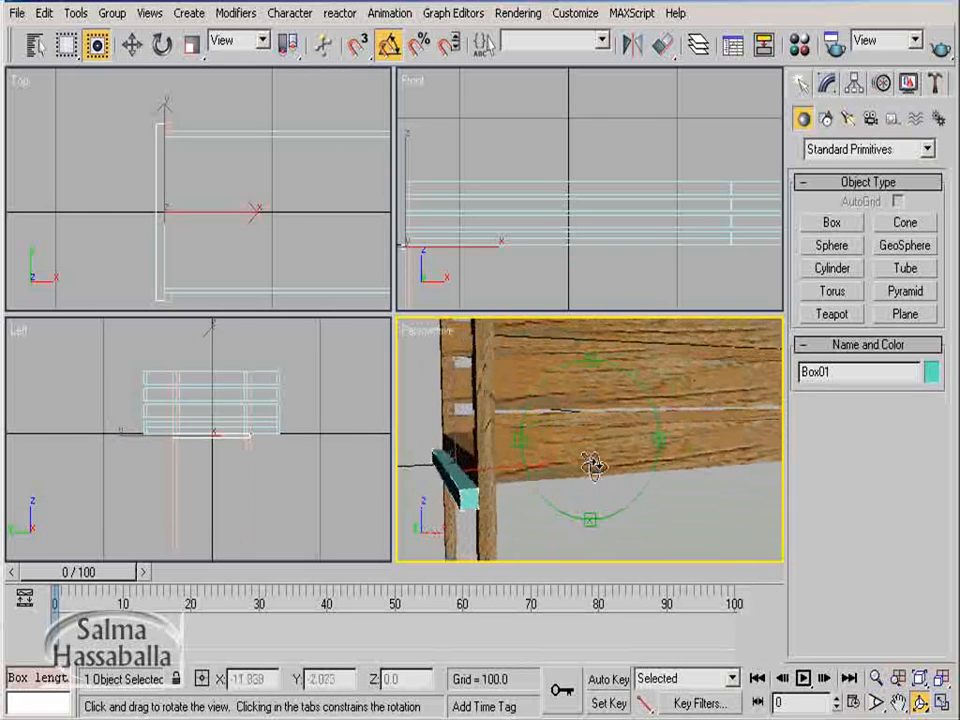
left_click(942, 704)
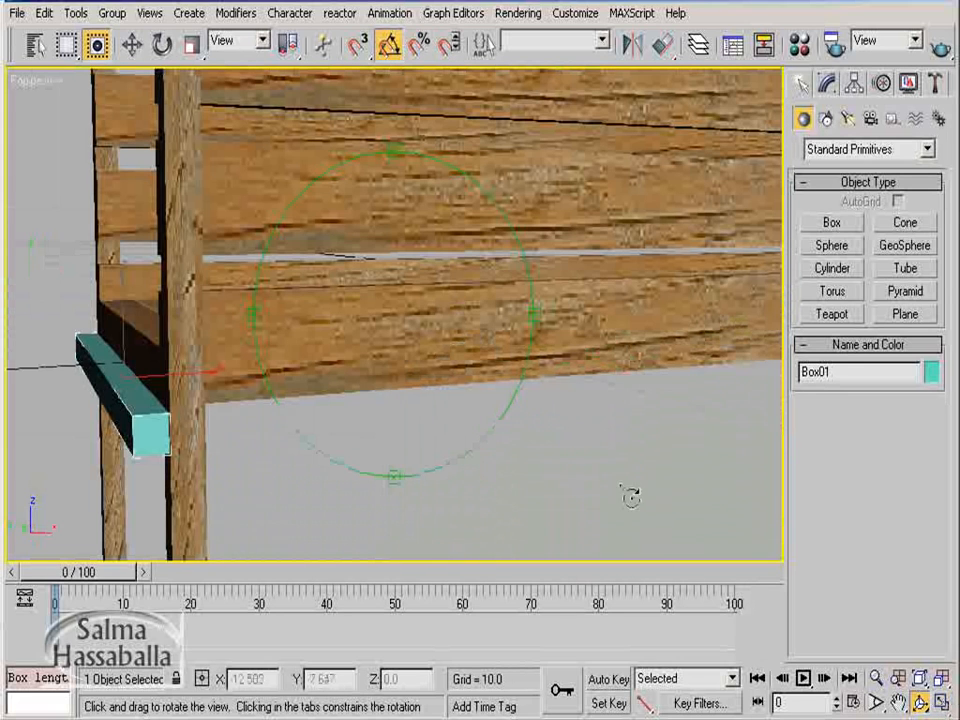
mouse_move(405, 357)
left_mouse_down()
mouse_move(420, 354)
mouse_move(364, 356)
mouse_move(400, 357)
left_mouse_up()
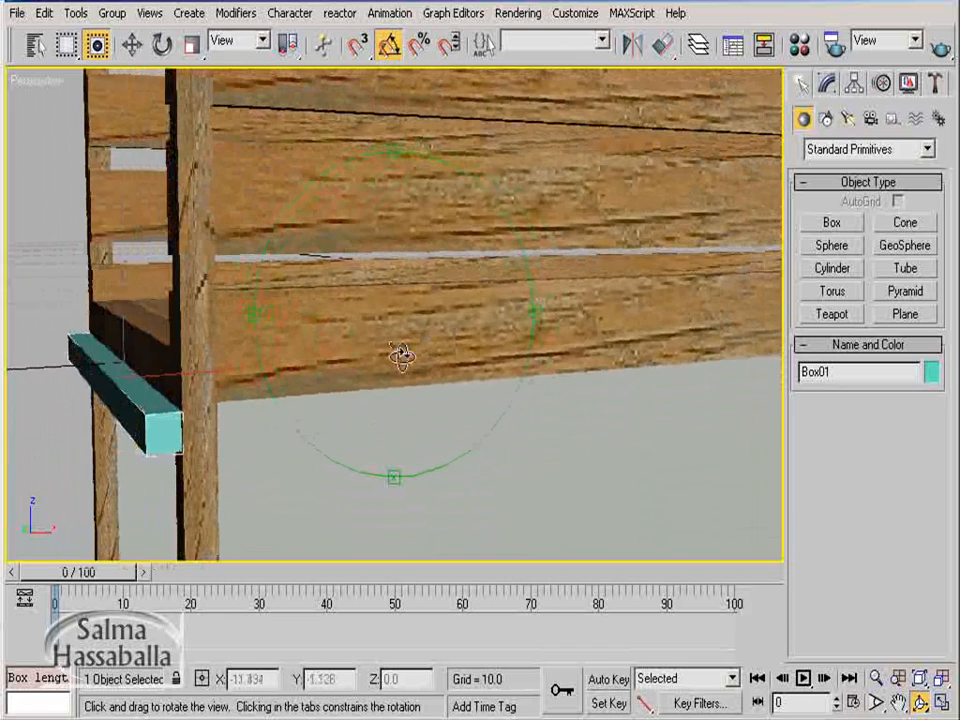
left_click(942, 704)
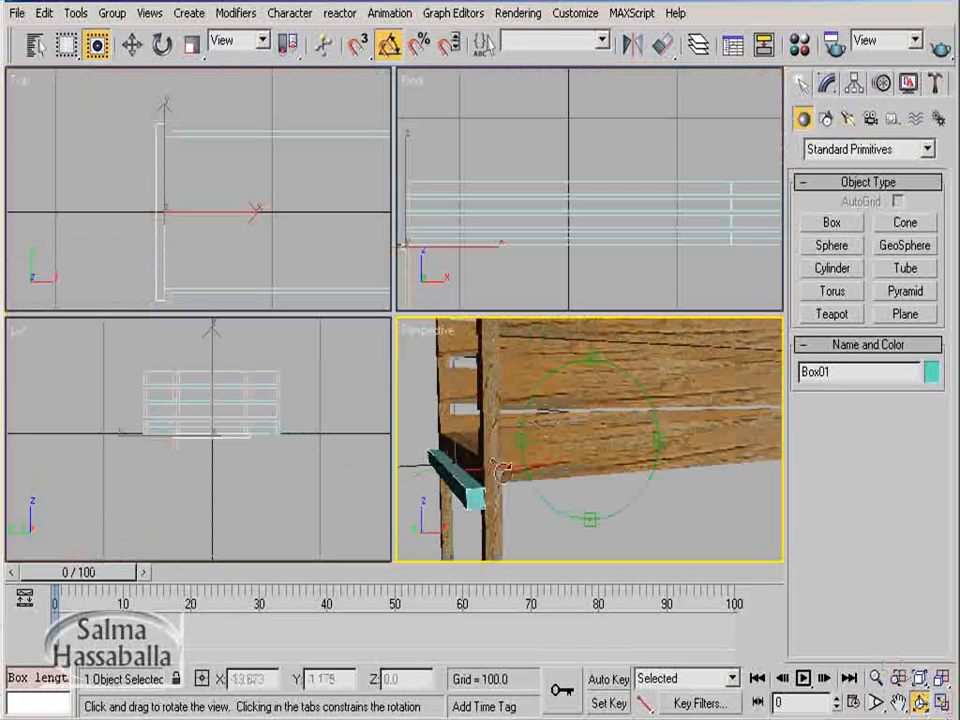
double_click(835, 372)
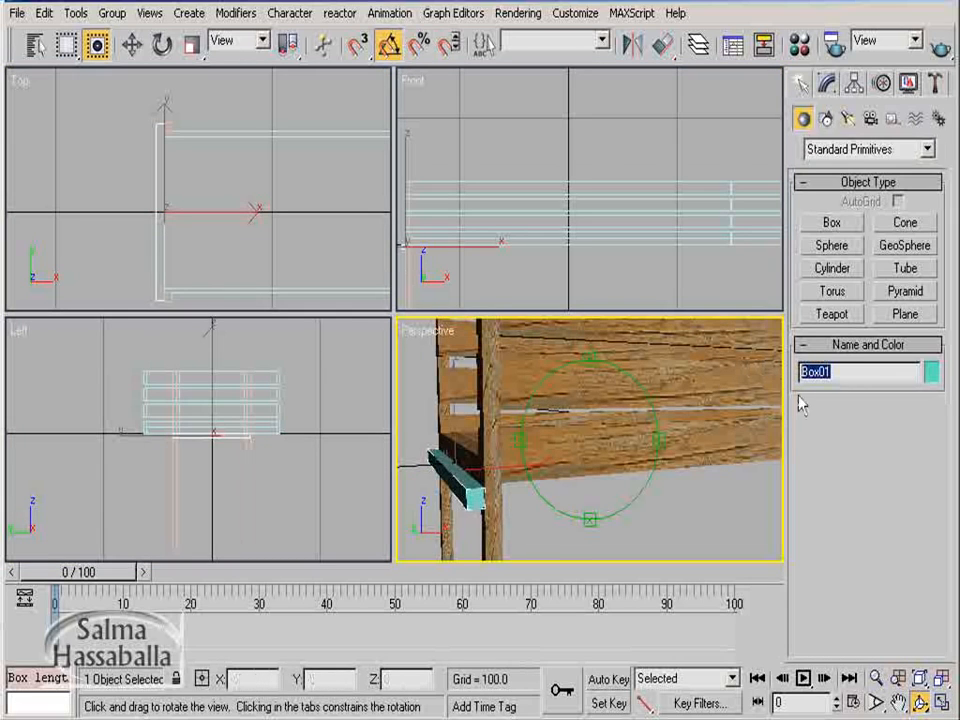
type("Support_Horizontal")
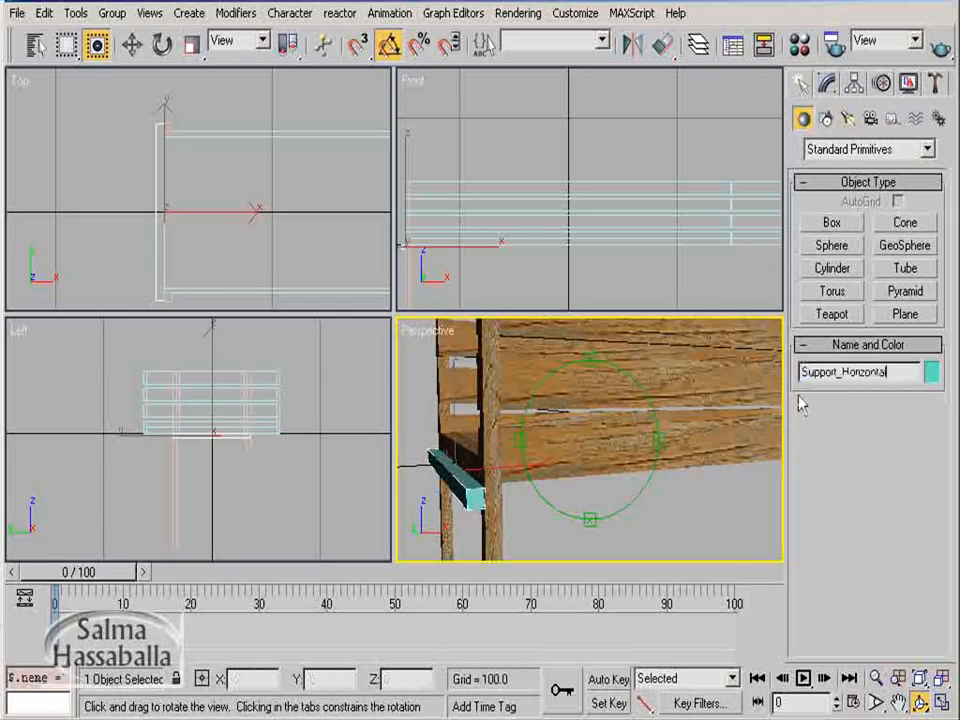
Assign the Wood_Old material to the crossbeam
left_click(800, 47)
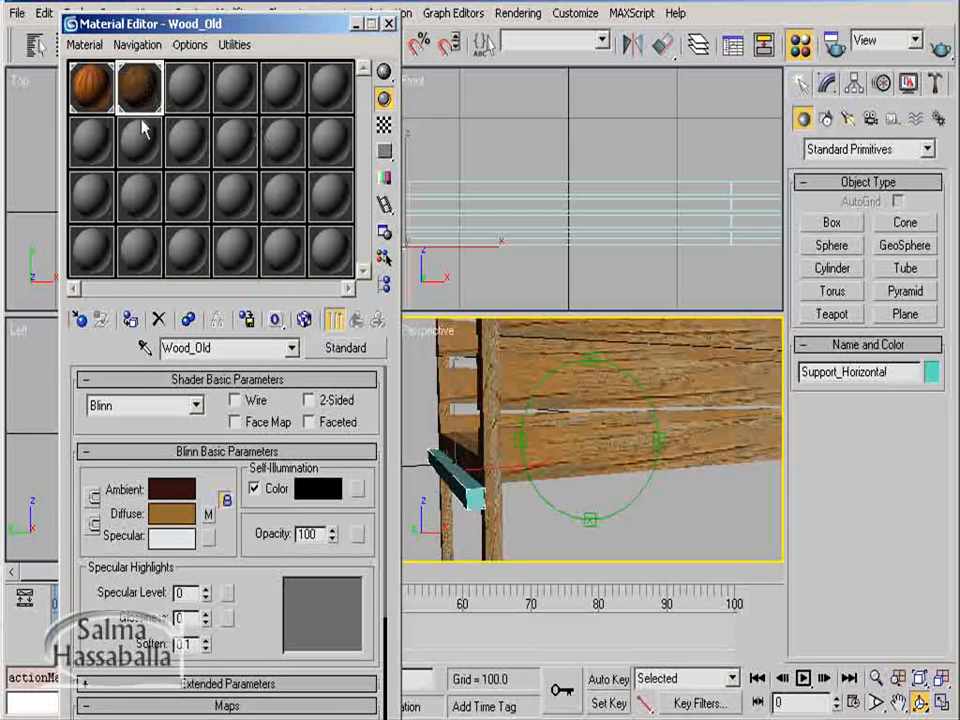
left_click(130, 321)
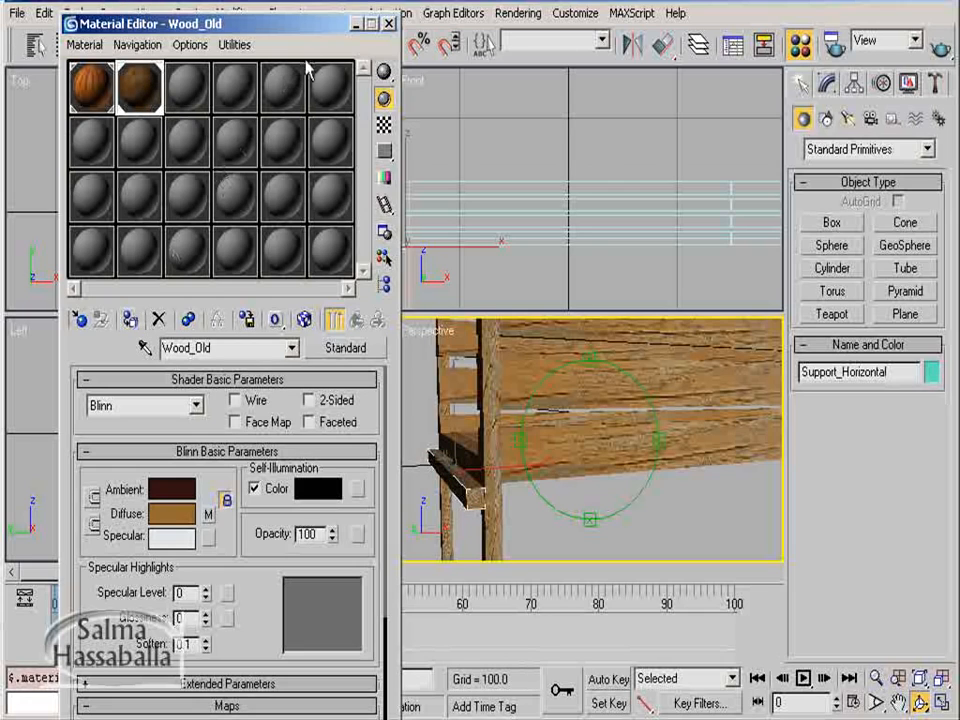
left_click(389, 25)
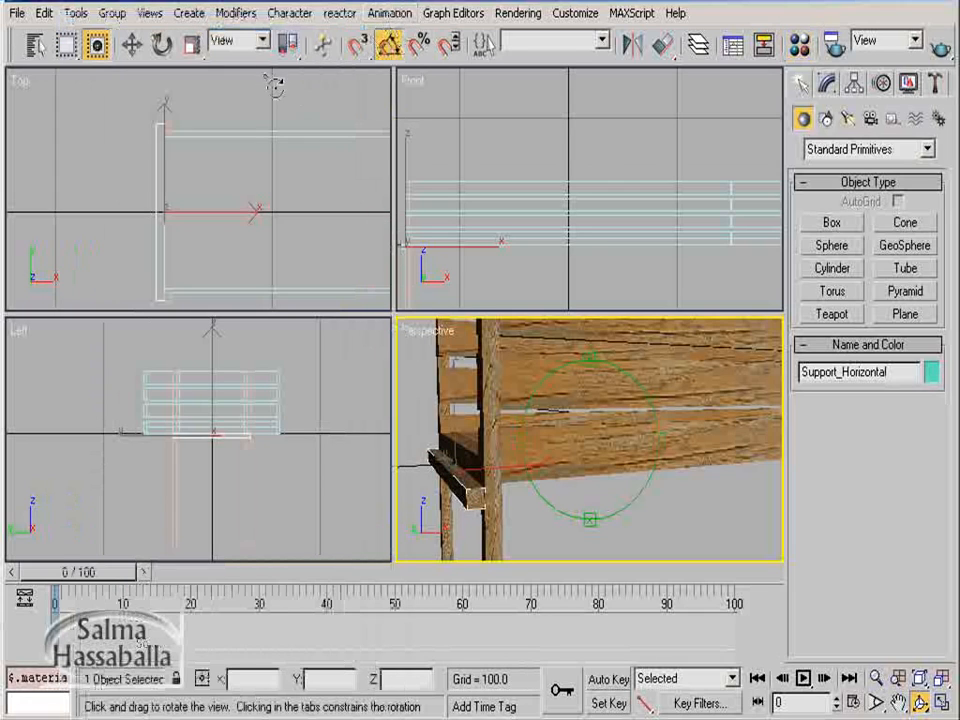
Clone the crossbeam as one instance about 1.6 units inward along X in the Top view
left_click(132, 50)
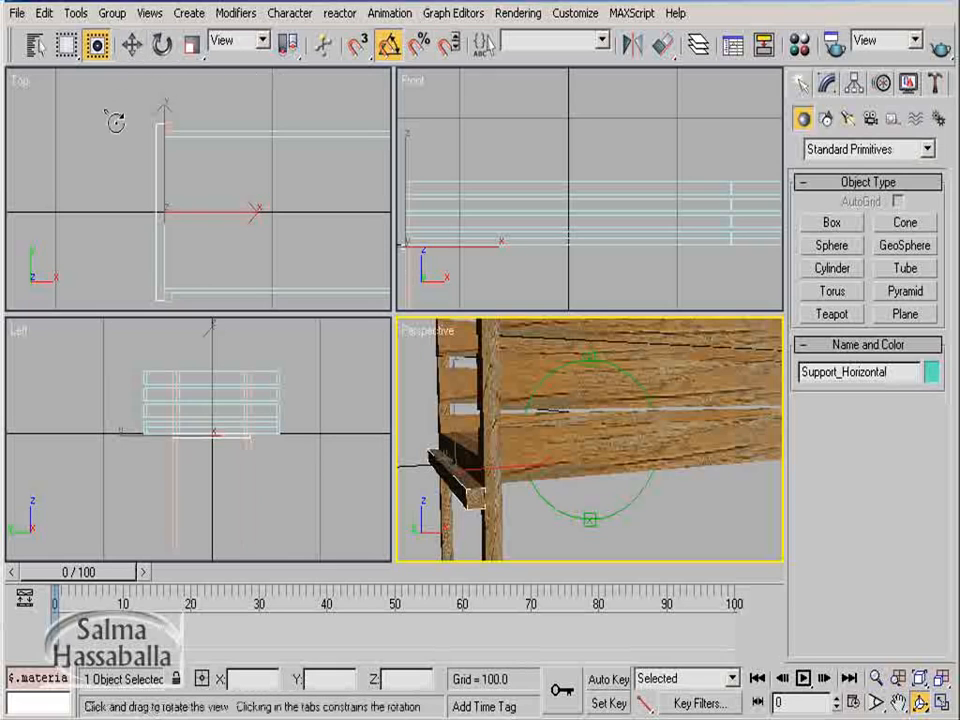
right_click(116, 126)
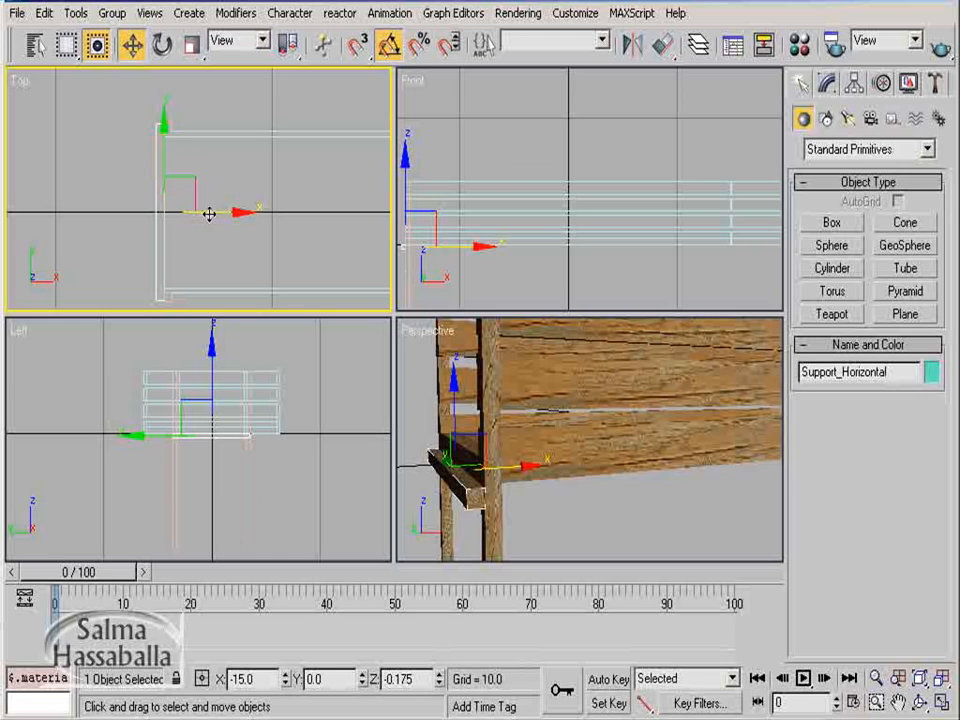
left_click_drag(209, 214, 244, 213, "shift")
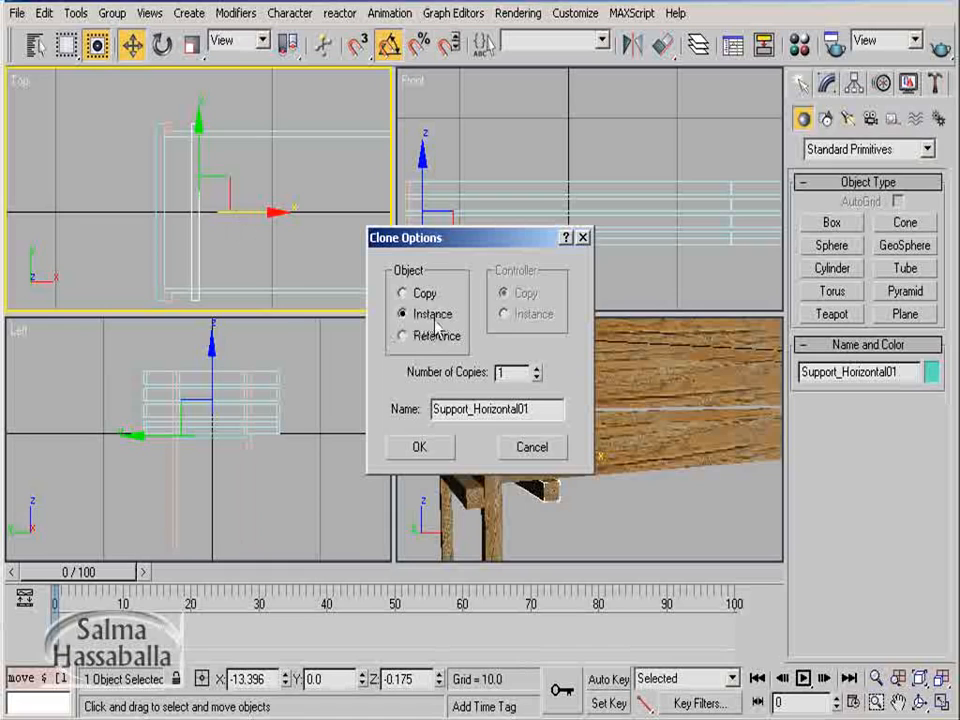
left_click(420, 449)
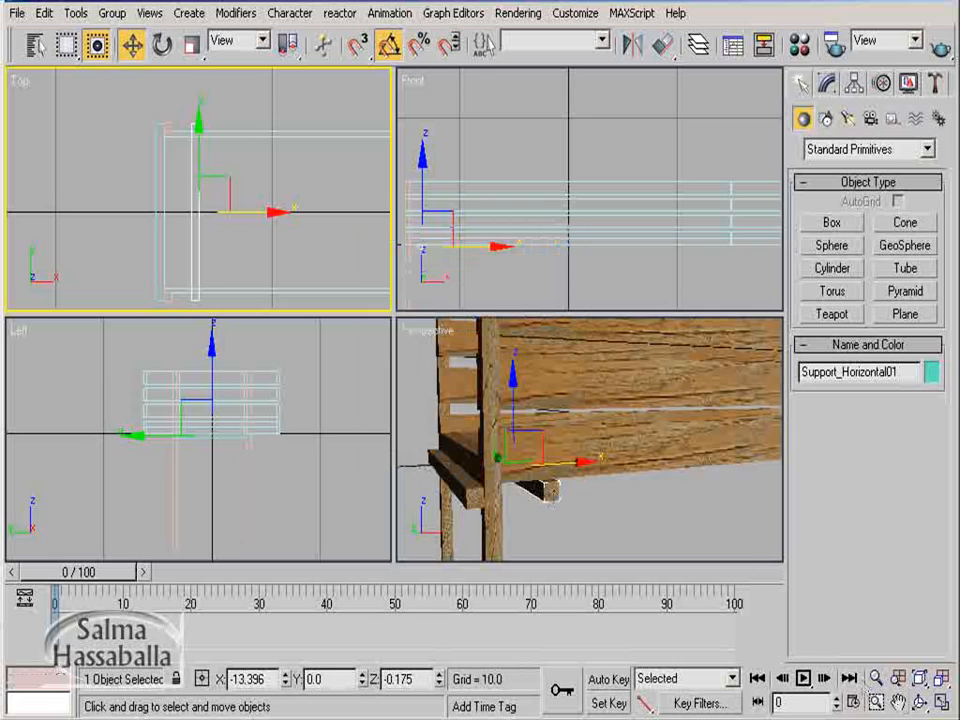
Align the cloned crossbeam to Column01 in X position only, current object Minimum to target object Maximum
left_click(919, 703)
left_click_drag(521, 457, 542, 480)
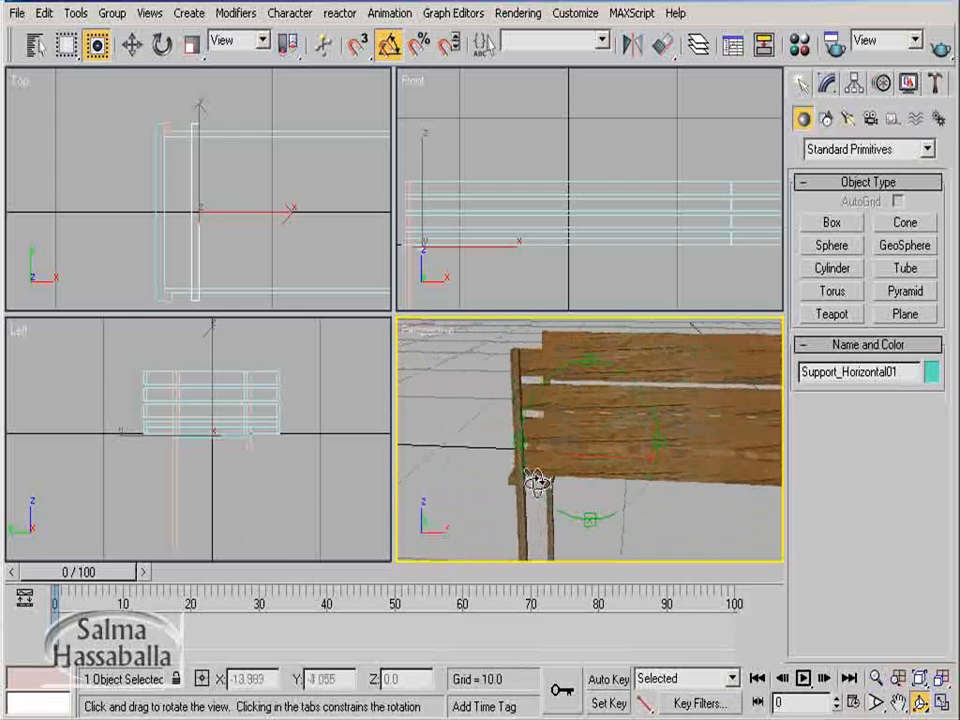
key("w")
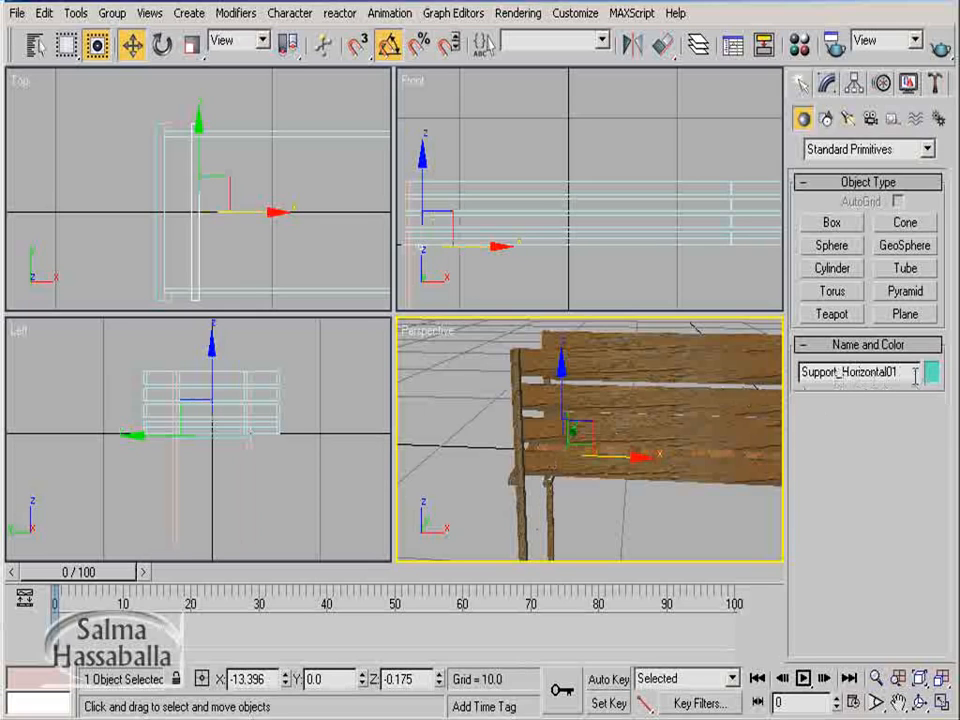
left_click(565, 460)
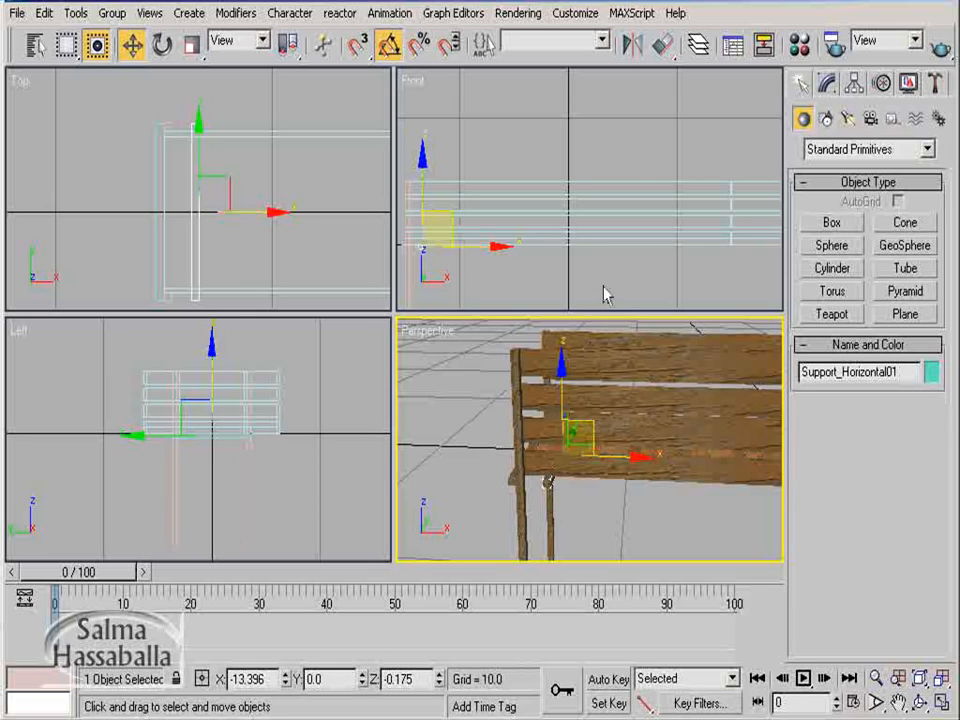
left_click(664, 46)
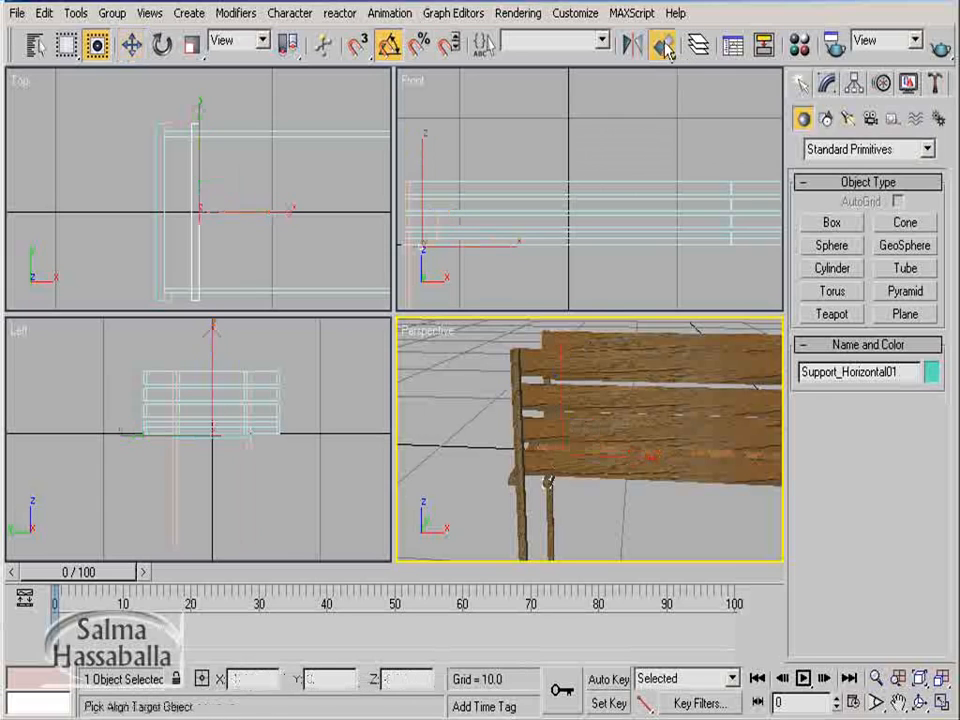
left_click(524, 525)
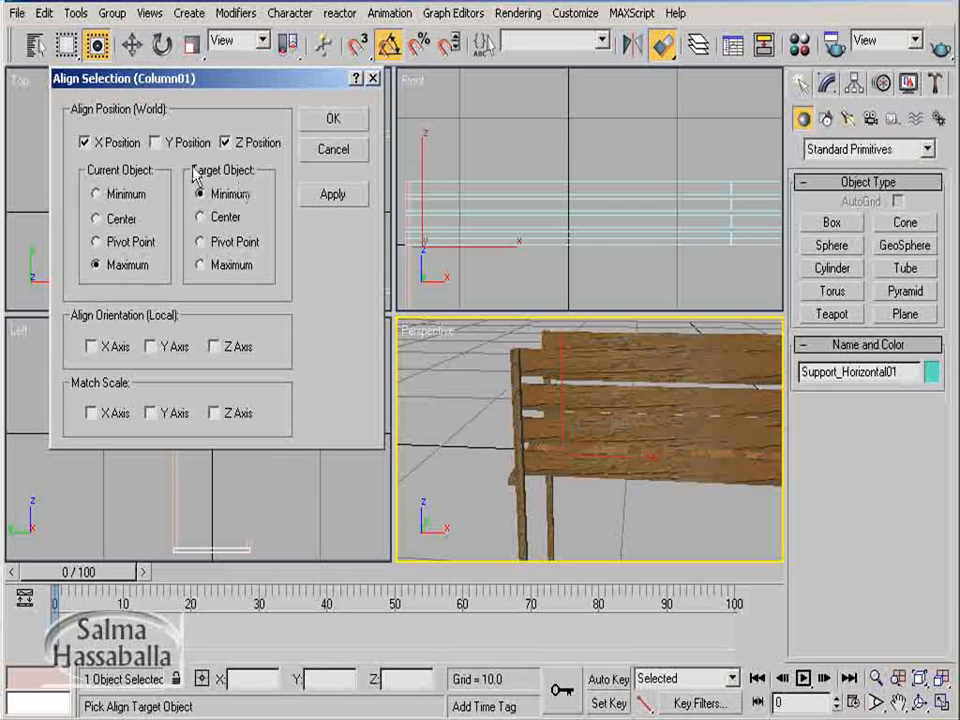
left_click(226, 143)
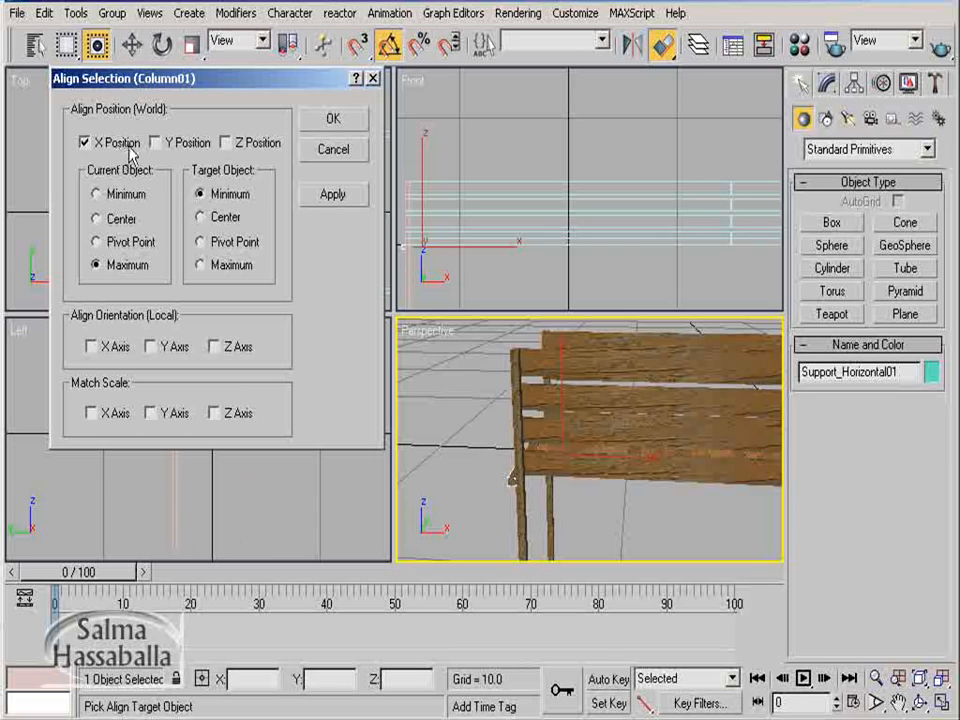
left_click(118, 199)
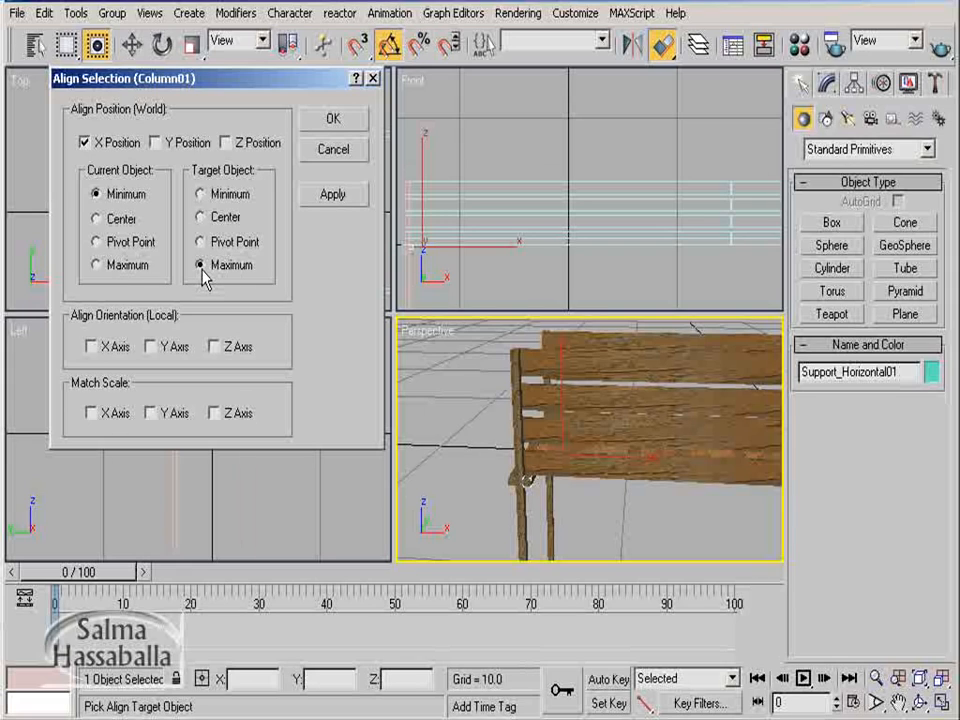
left_click(328, 120)
Rotate the outer crossbeam by -30 degrees in the Left view as a clone, keeping the original horizontal
middle_click_drag(573, 443, 583, 446)
scroll(583, 446, "up", 3)
left_click(921, 703)
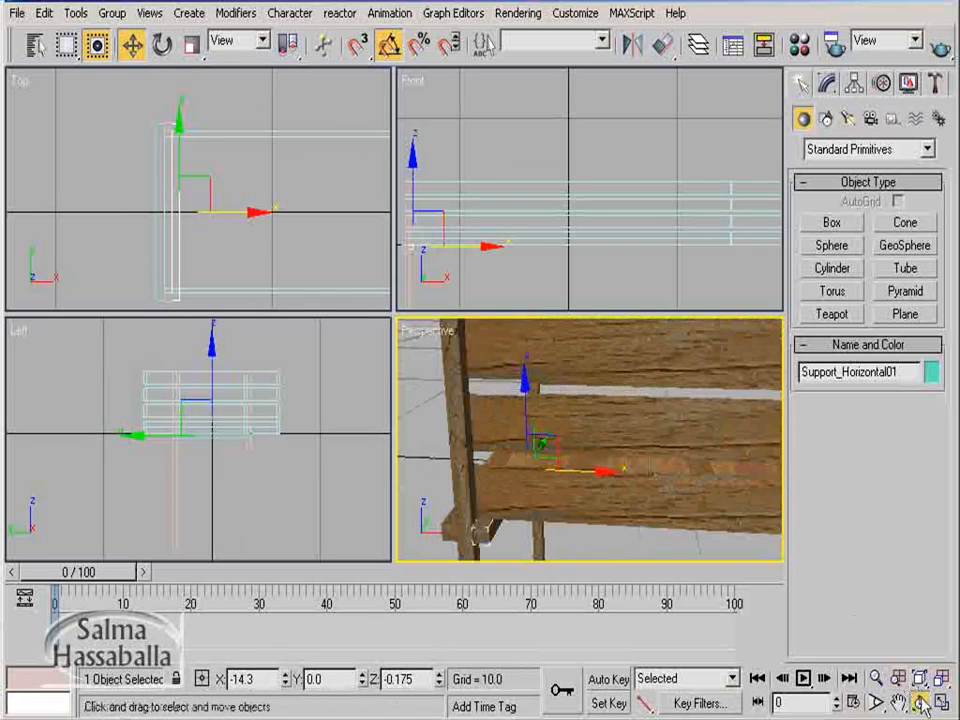
left_click_drag(611, 450, 416, 455)
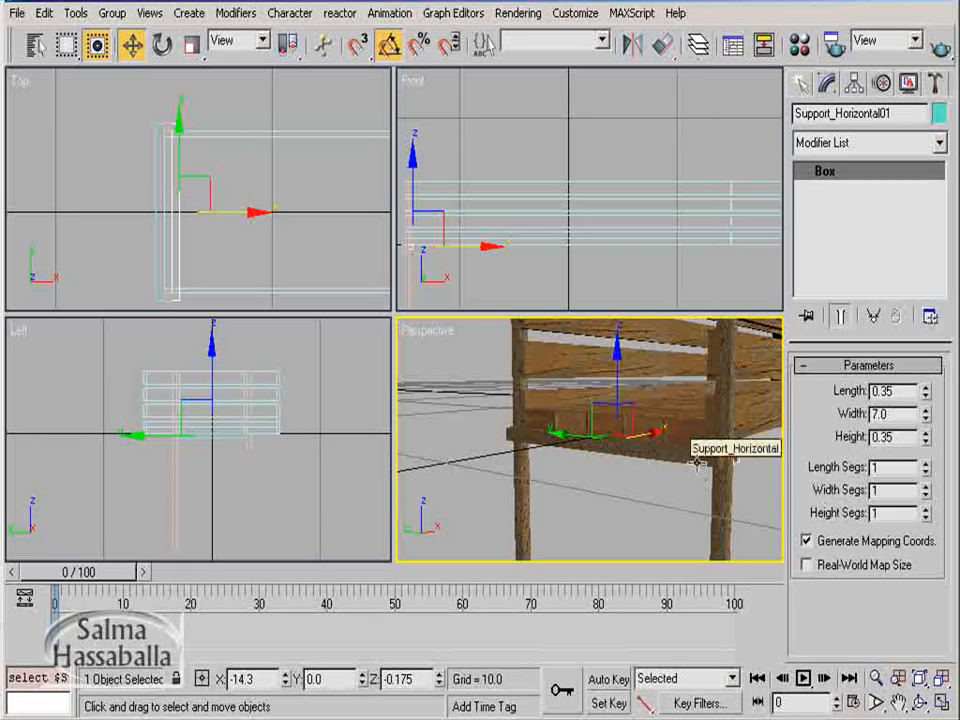
left_click(698, 460)
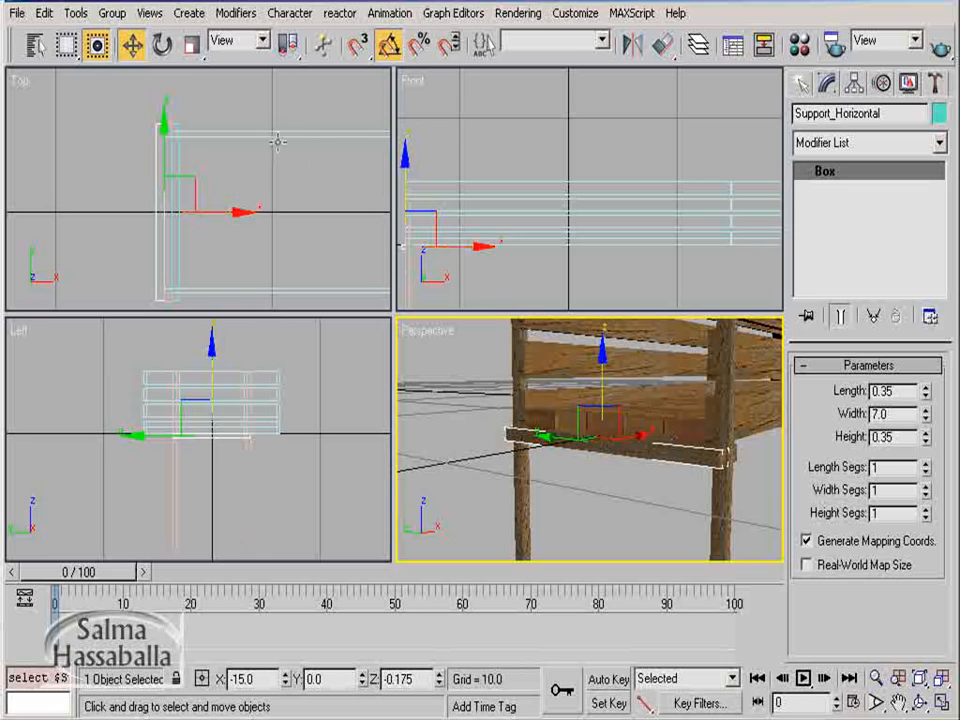
left_click(163, 47)
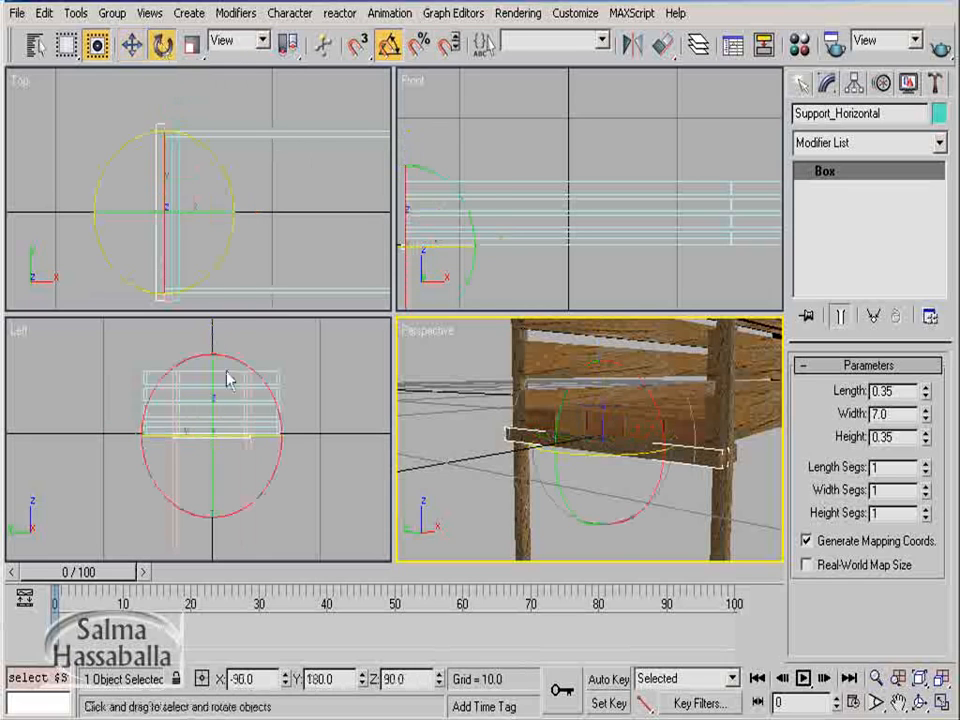
left_click(217, 418)
scroll(216, 420, "up", 2)
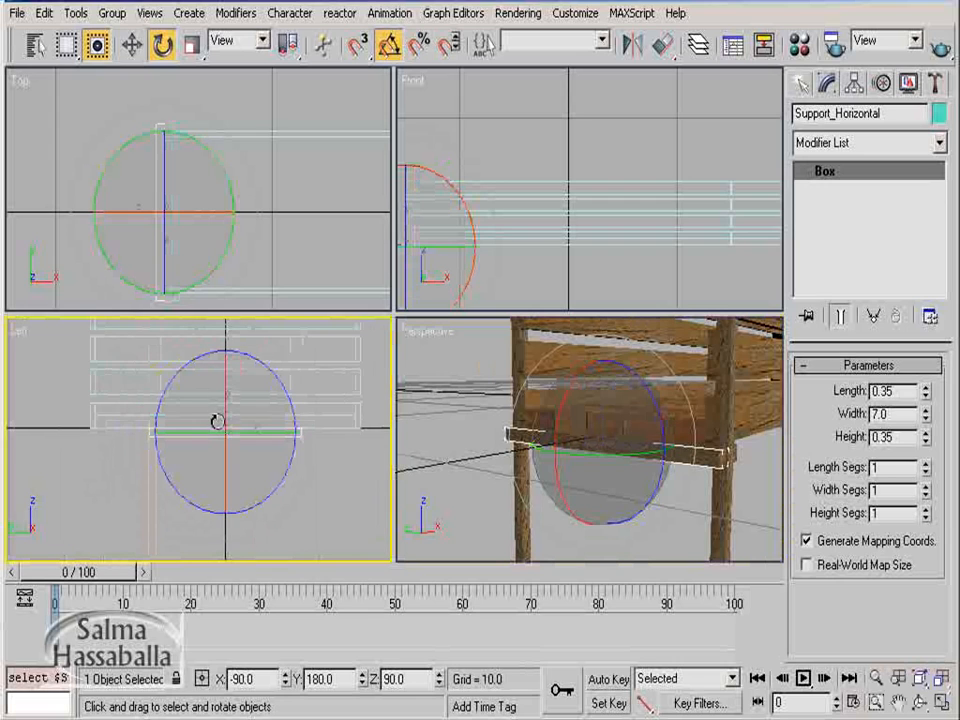
scroll(212, 440, "up", 3)
middle_click_drag(212, 437, 202, 430)
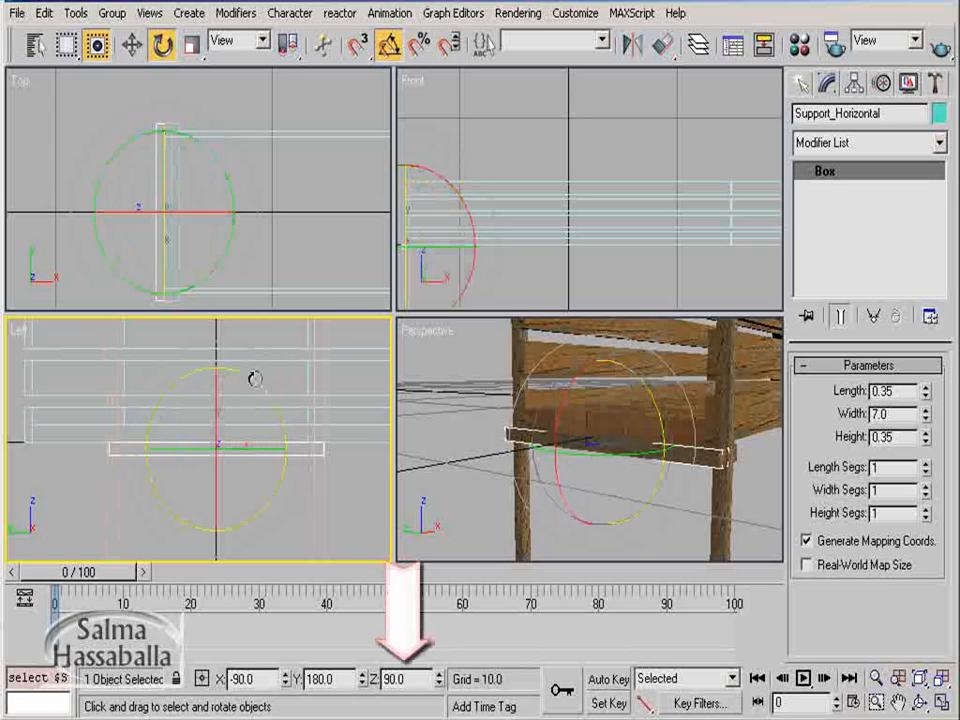
mouse_move(253, 381)
left_mouse_down()
mouse_move(272, 393)
mouse_move(275, 419)
left_mouse_up()
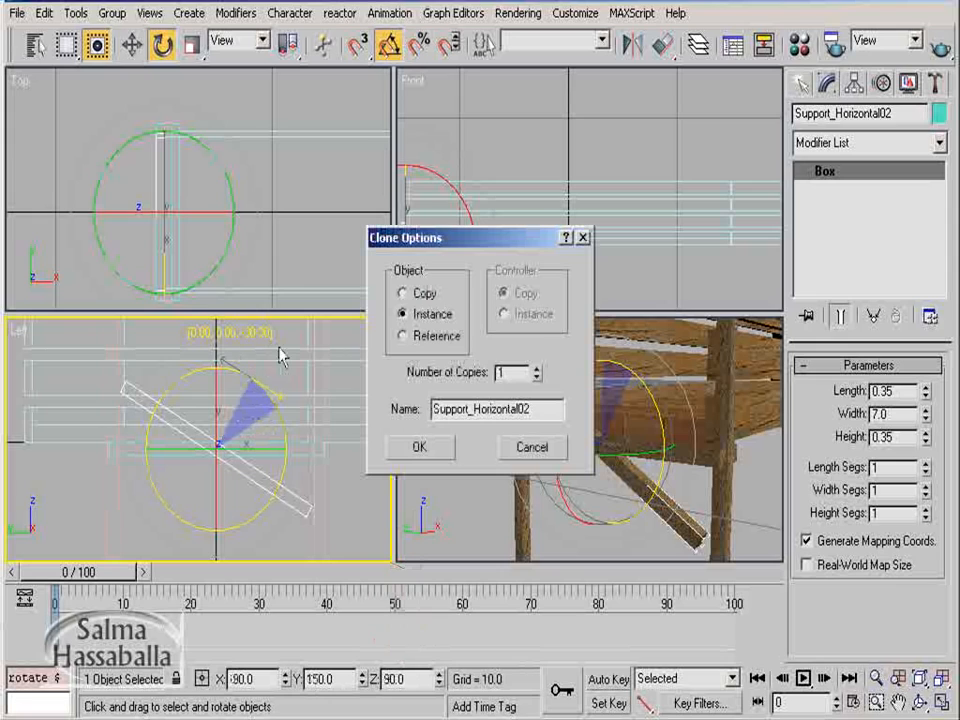
Make the rotated clone an independent copy named Support_Diagonal
left_click(403, 294)
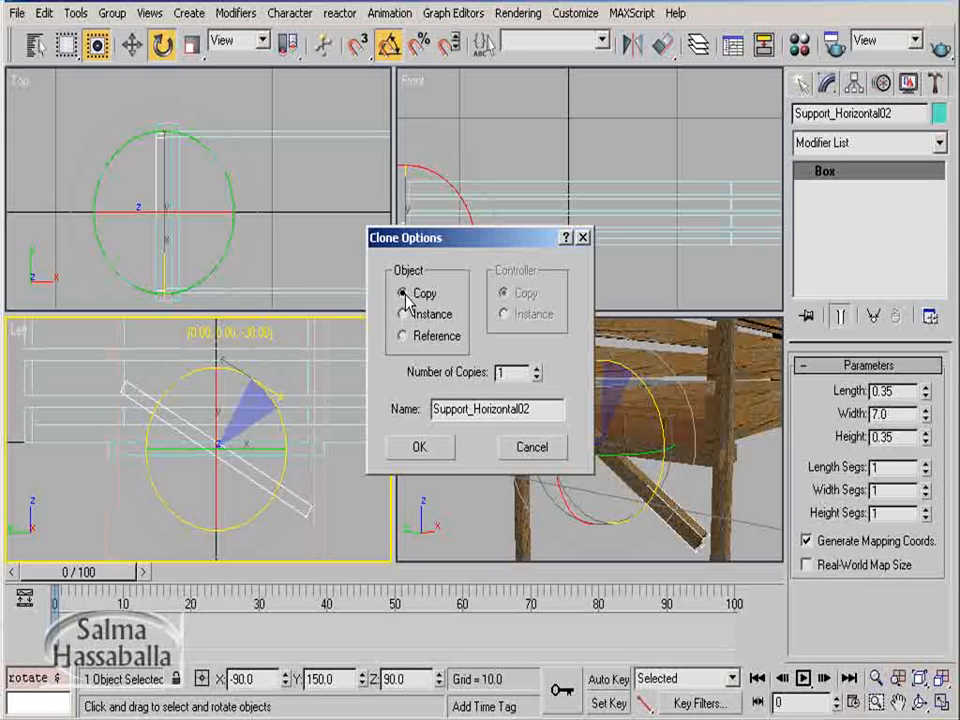
left_click_drag(543, 410, 413, 413)
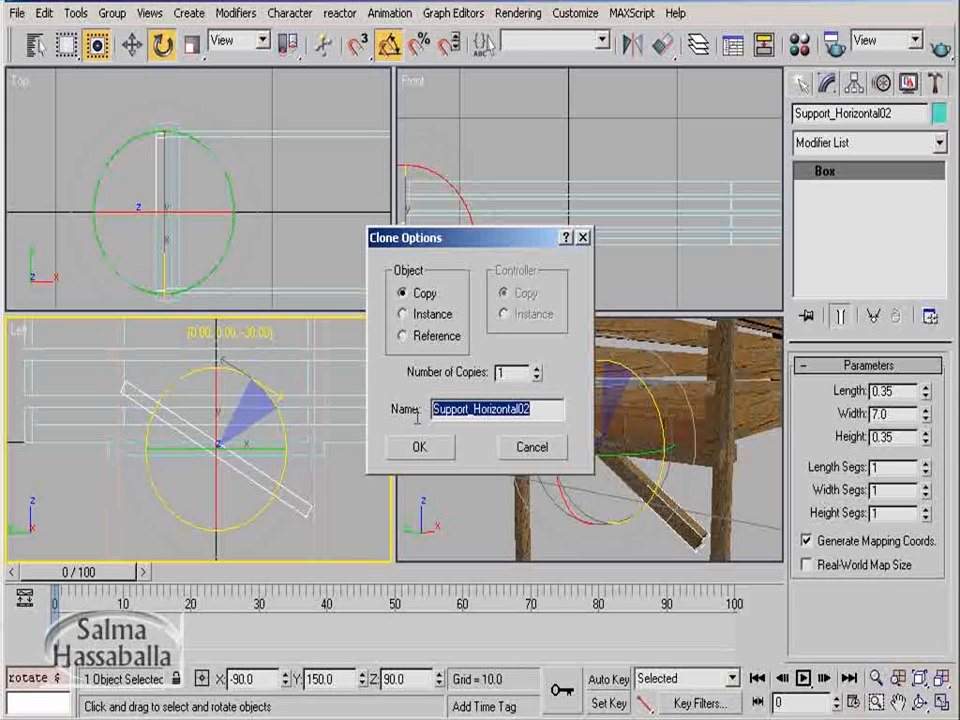
type("Support_Diagonal")
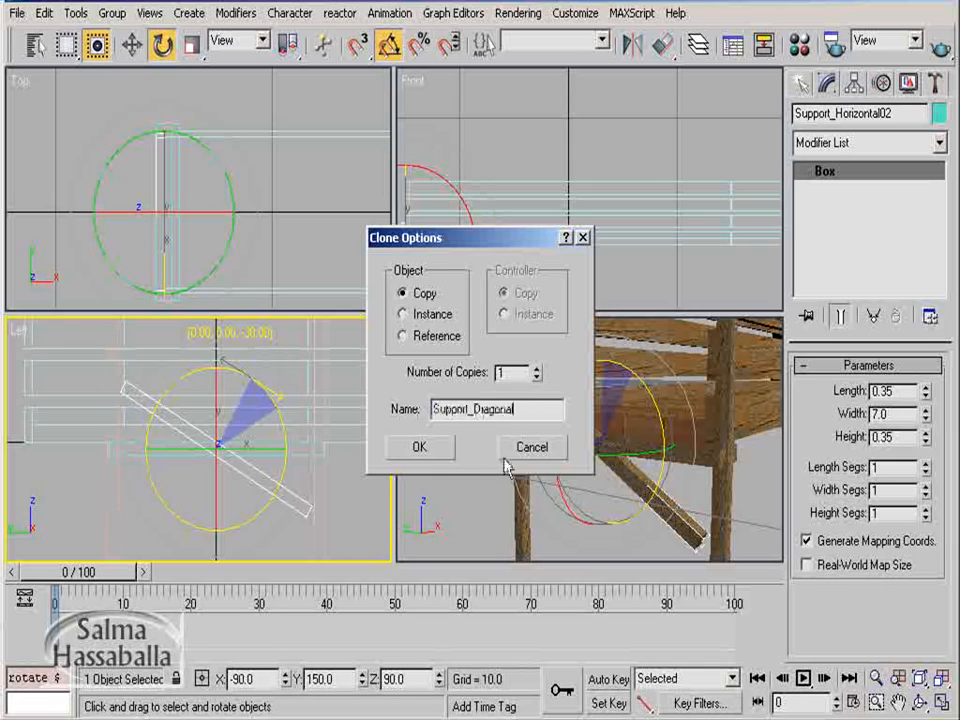